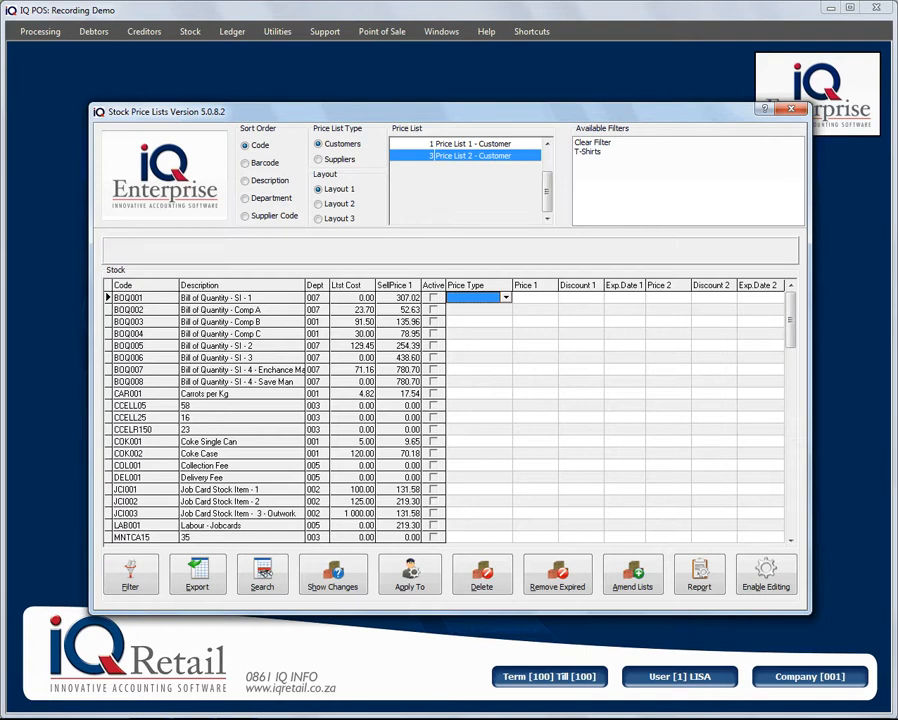
# - Filter the Price List 2 - Customer grid to the T-Shirts category only
pyautogui.click(588, 152)
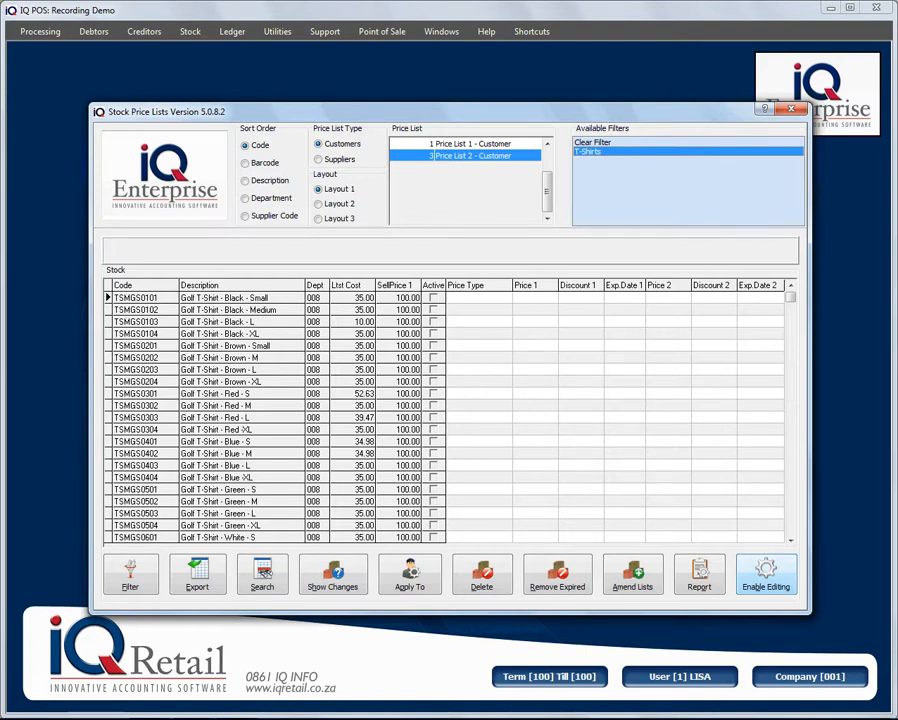
# - Enable editing of Price List 2 and drop down the first T-shirt row's price types
pyautogui.click(765, 574)
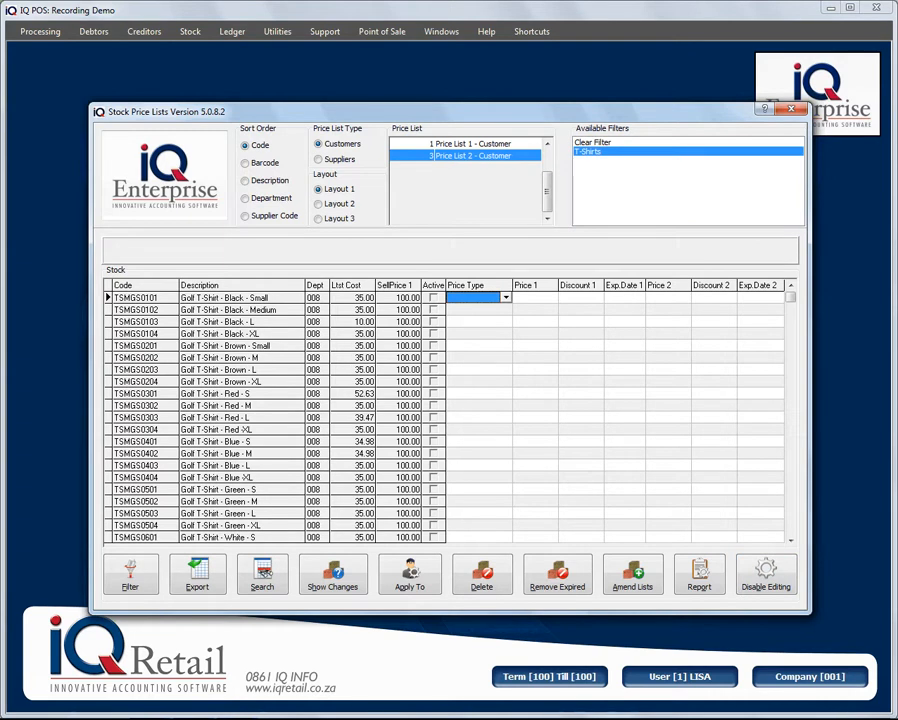
pyautogui.click(506, 298)
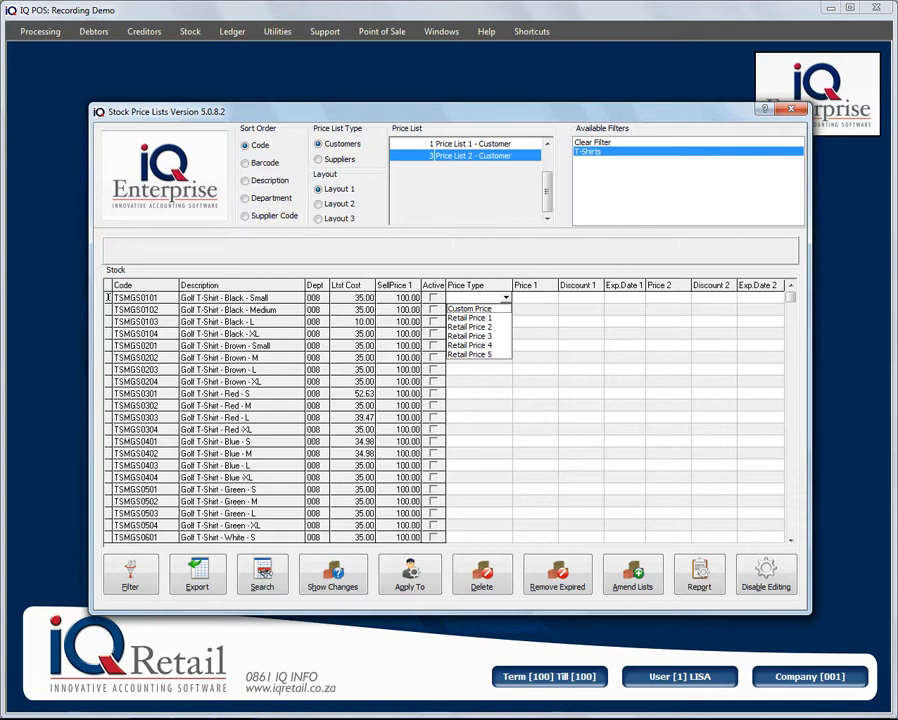
# - Set TSMGS0101 to Custom Price with Price 1 of 90.00 expiring 31/12/2011
pyautogui.press('Return')
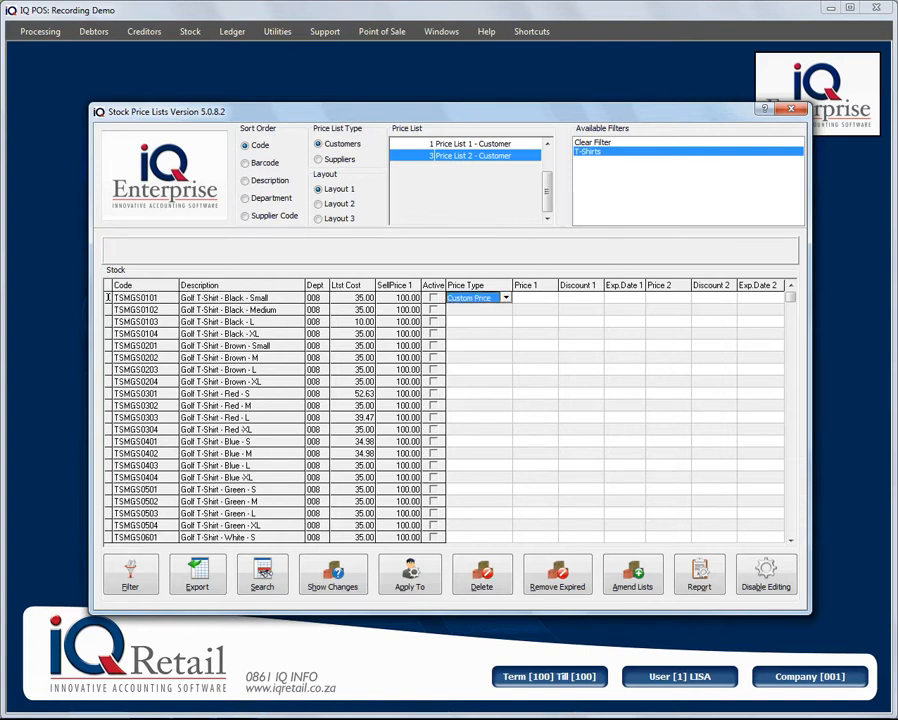
pyautogui.press('Tab')
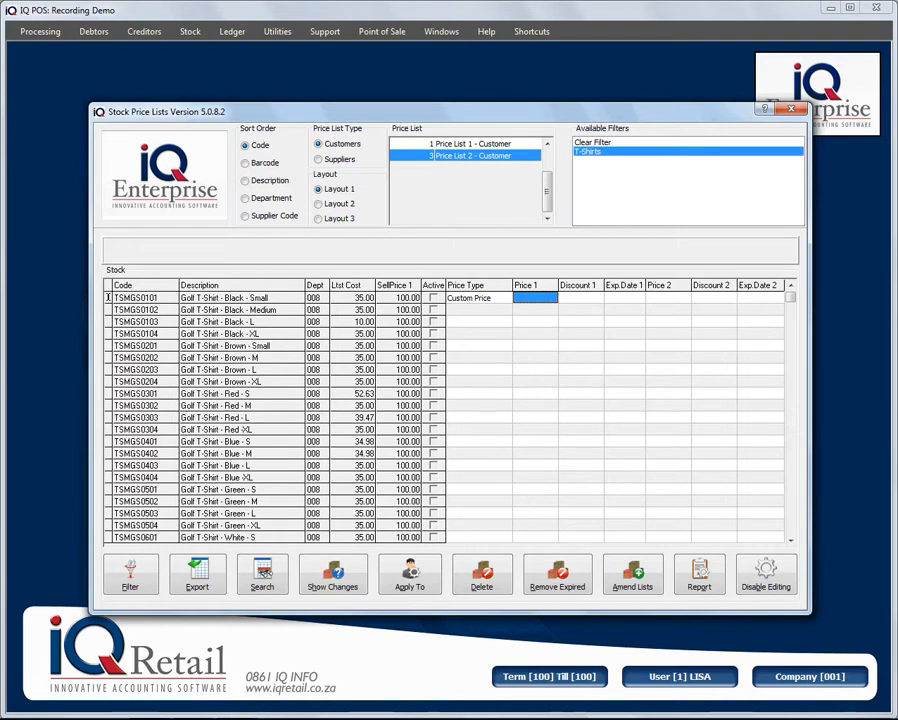
pyautogui.write('90')
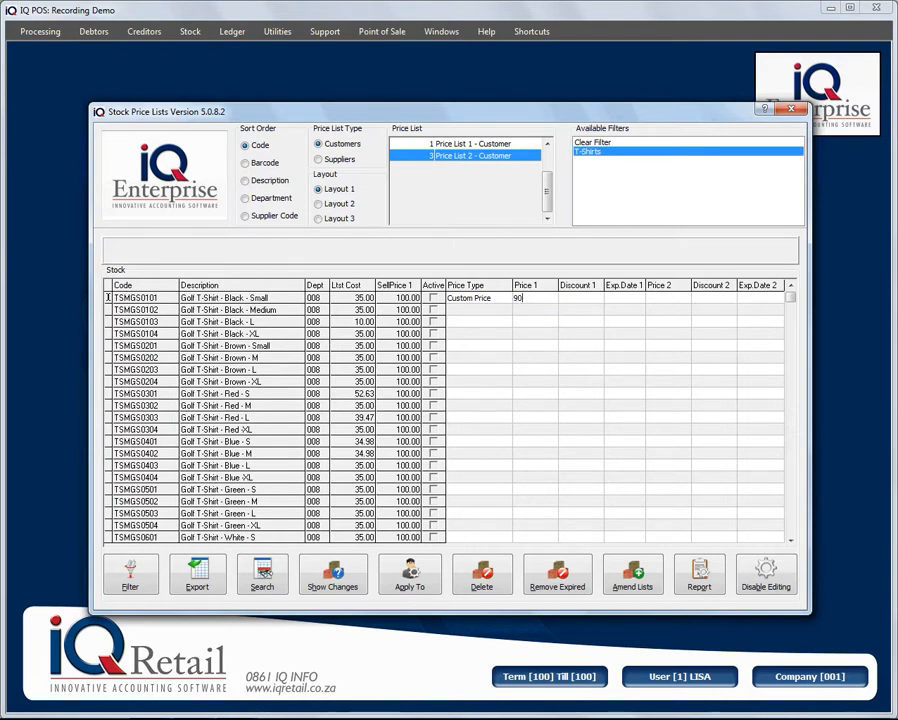
pyautogui.press('Tab')
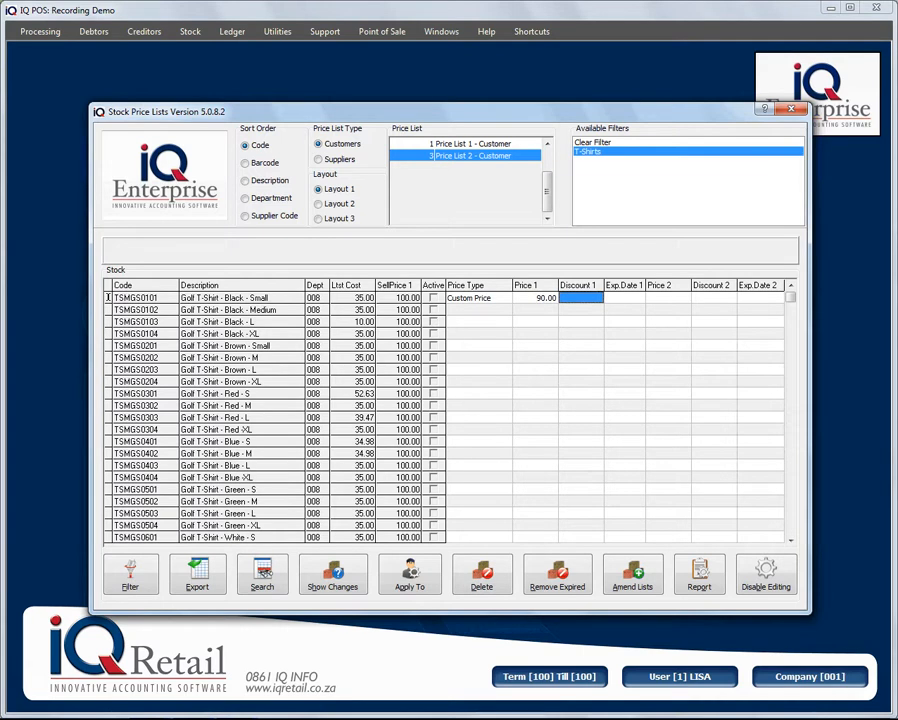
pyautogui.press('Tab')
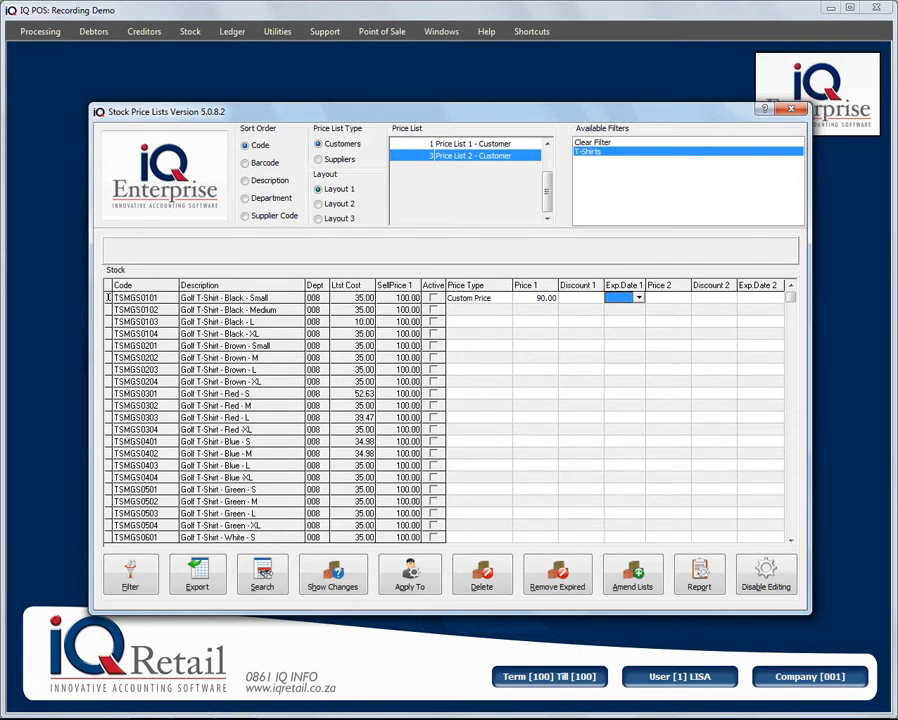
pyautogui.hotkey('alt', 'Down')
pyautogui.press('pageup')
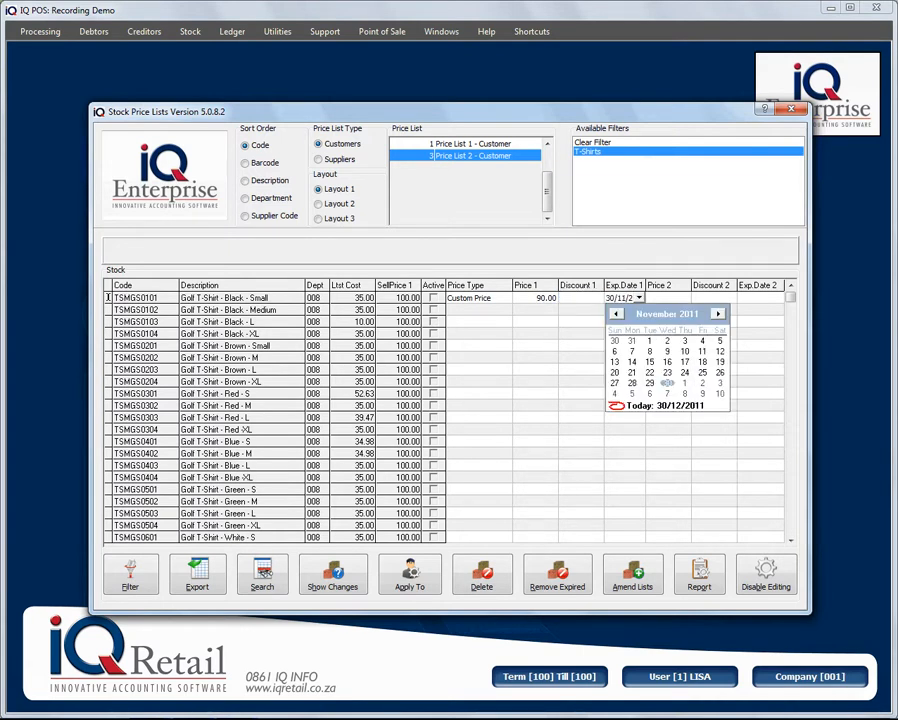
pyautogui.press('pagedown')
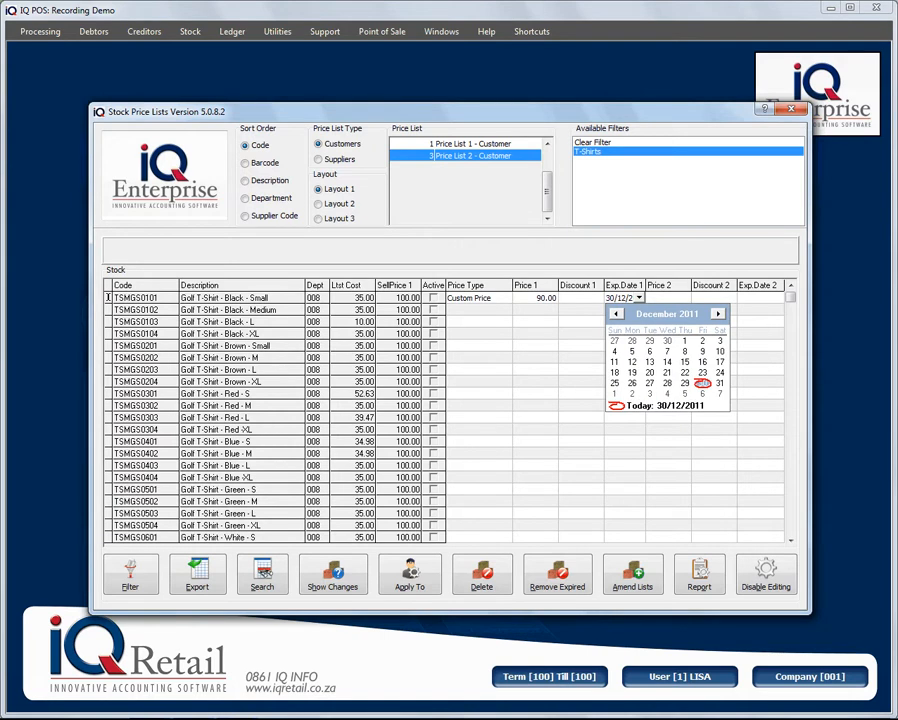
pyautogui.press('Right')
pyautogui.press('Return')
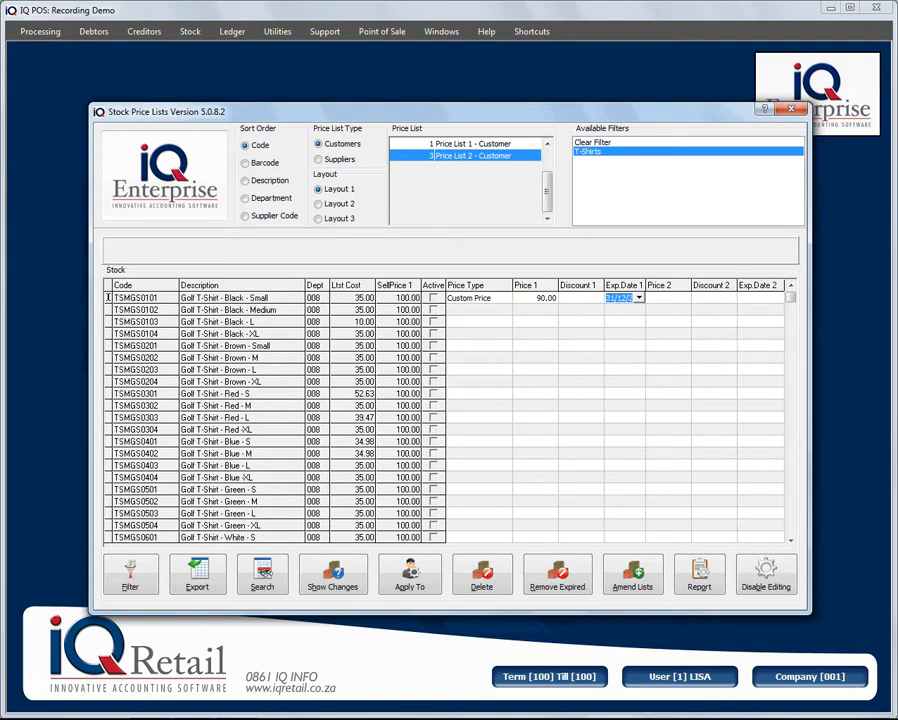
pyautogui.press('Tab')
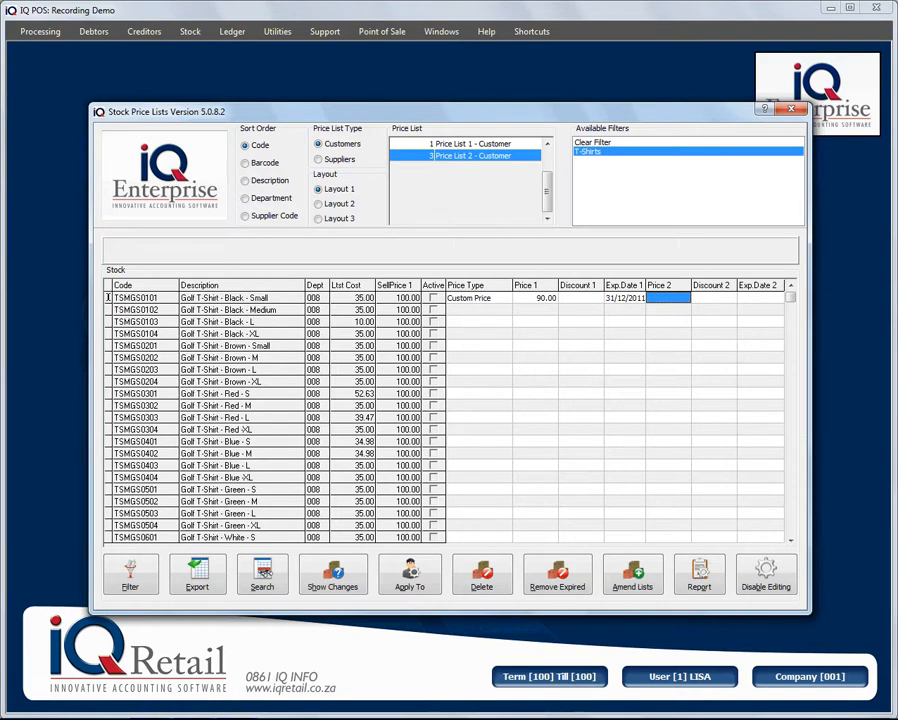
# - Add Price 2 of 93.00 expiring 31/01/2012 and save the TSMGS0101 row
pyautogui.write('93')
pyautogui.press('Tab')
pyautogui.press('Tab')
pyautogui.click(851, 314)
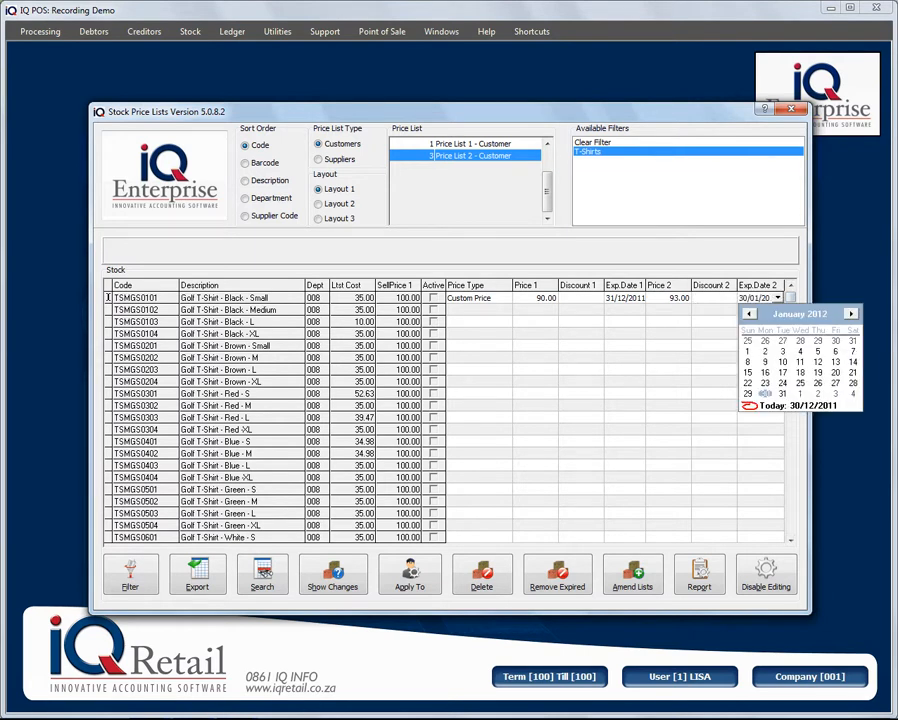
pyautogui.click(783, 394)
pyautogui.press('Tab')
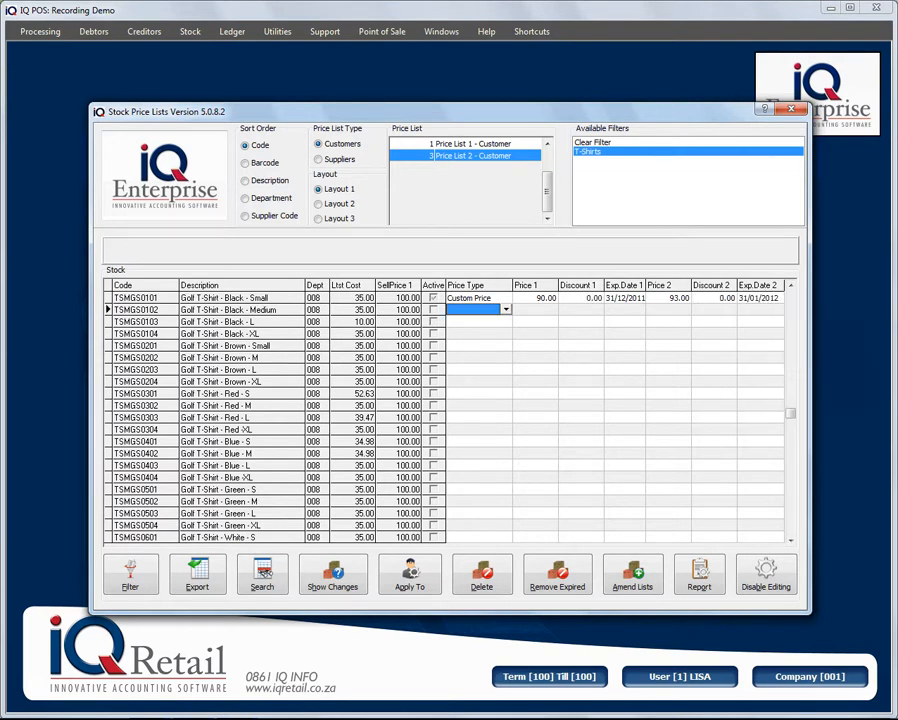
# - Give TSMGS0102 Retail Price 1 with a 3.50 discount expiring 31/12/2011, and save the row
pyautogui.hotkey('alt', 'Down')
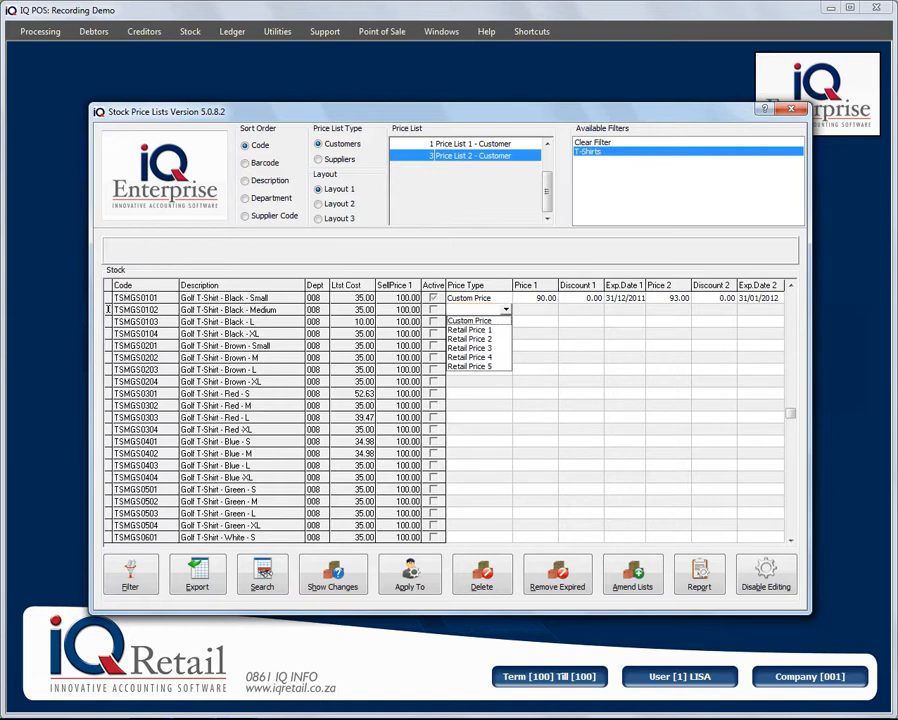
pyautogui.press('Down')
pyautogui.press('Return')
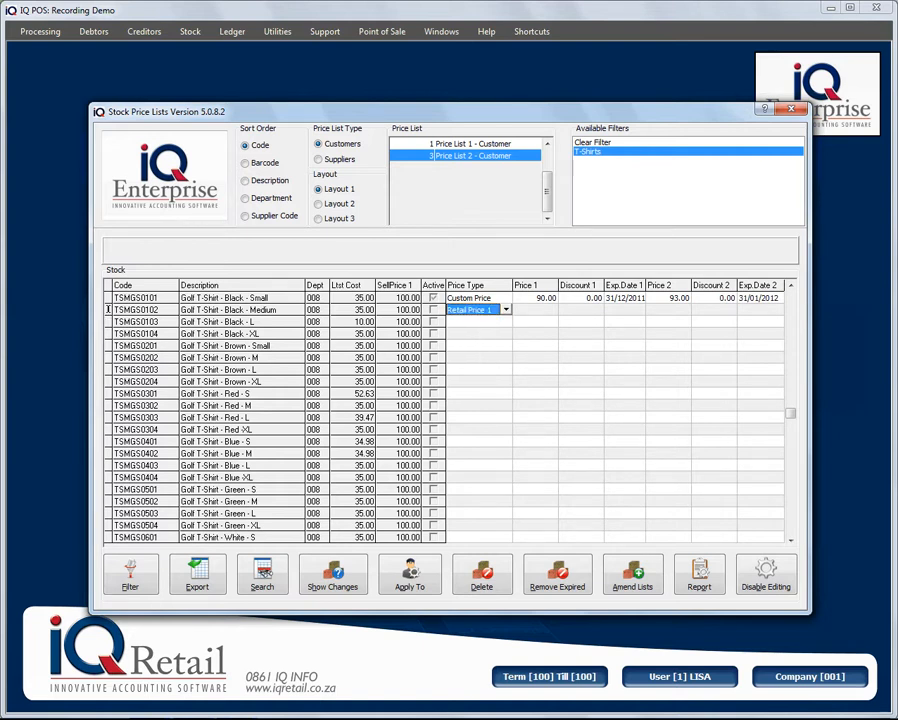
pyautogui.press('Tab')
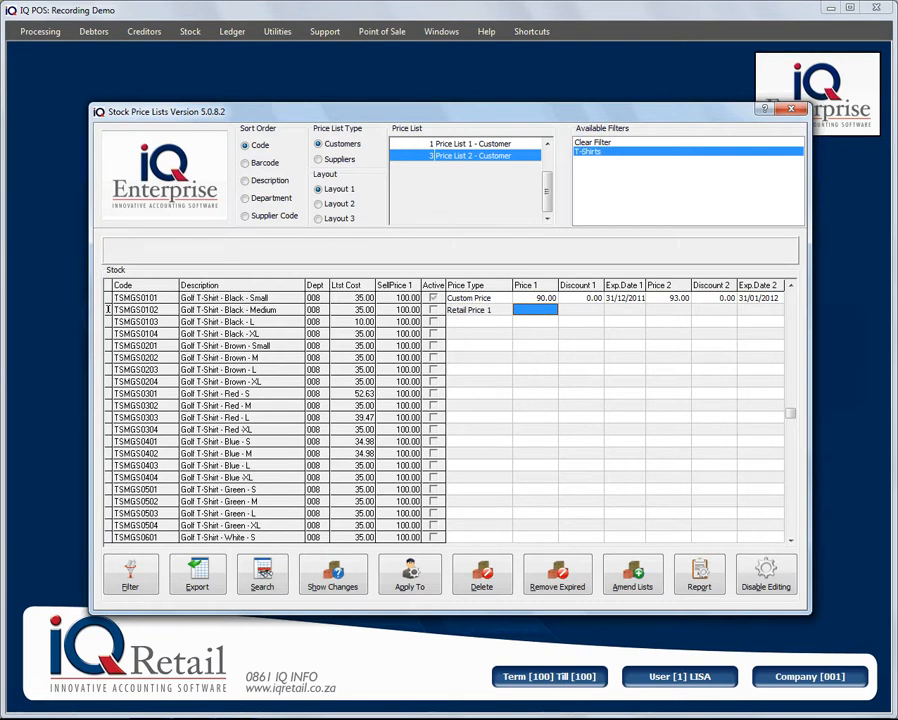
pyautogui.press('Tab')
pyautogui.write('3.5')
pyautogui.press('Tab')
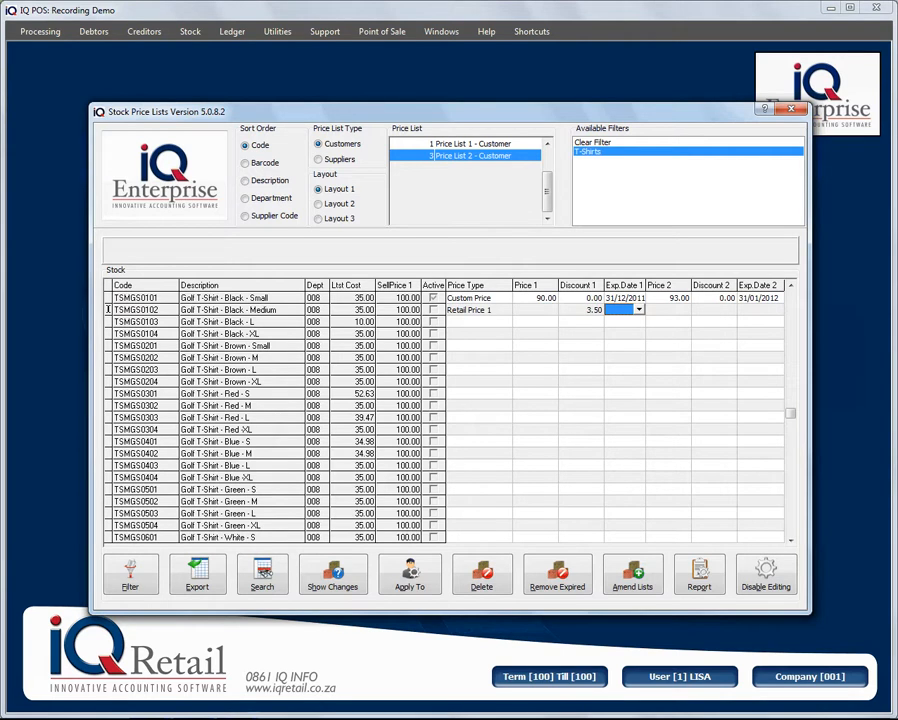
pyautogui.hotkey('alt', 'Down')
pyautogui.click(720, 395)
pyautogui.press('Tab')
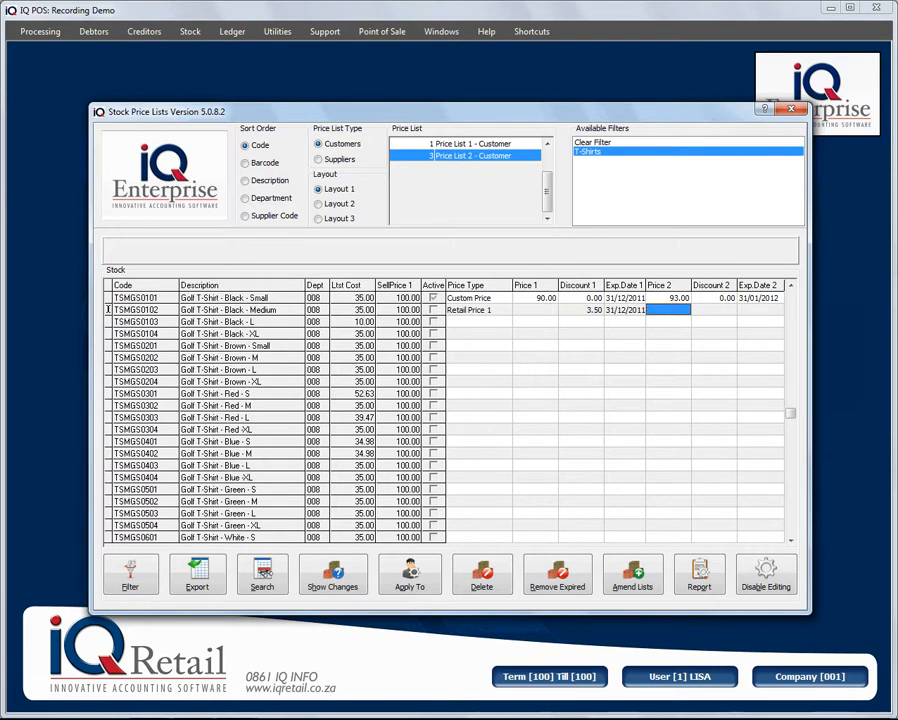
pyautogui.click(476, 322)
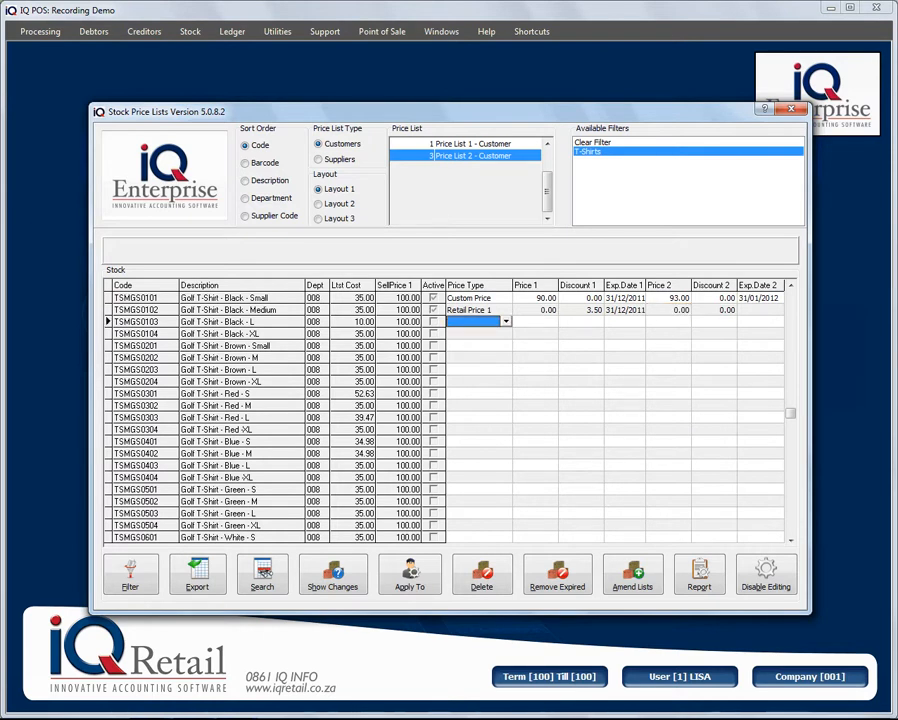
# - Give TSMGS0103 Retail Price 2 with a 1.00 discount expiring 31/12/2011, and save the row
pyautogui.click(506, 322)
pyautogui.click(475, 351)
pyautogui.click(475, 334)
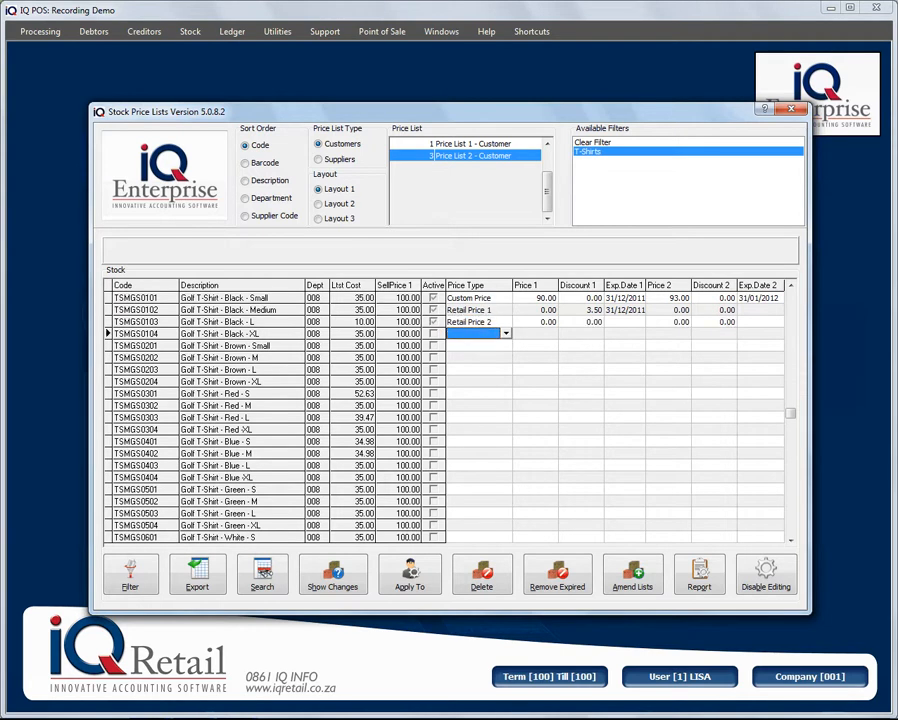
pyautogui.click(582, 322)
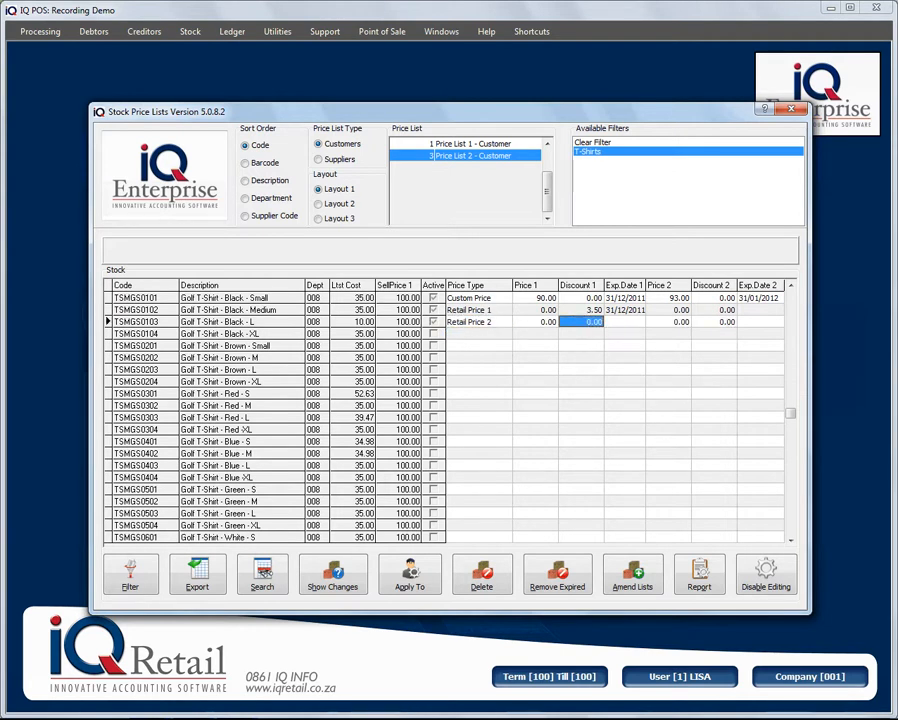
pyautogui.write('1')
pyautogui.press('Tab')
pyautogui.click(639, 322)
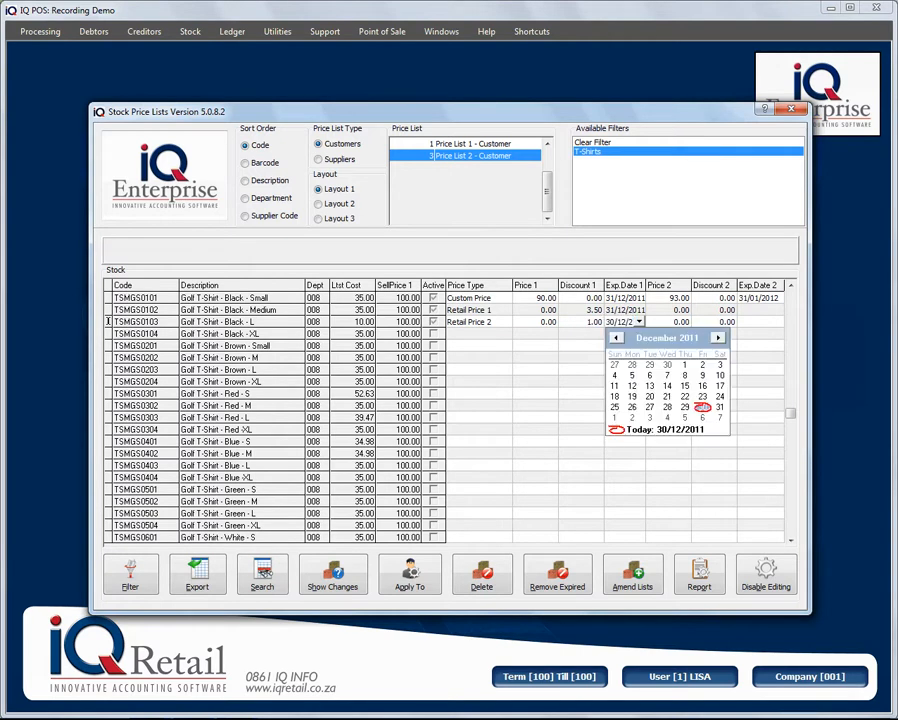
pyautogui.click(720, 407)
pyautogui.click(476, 334)
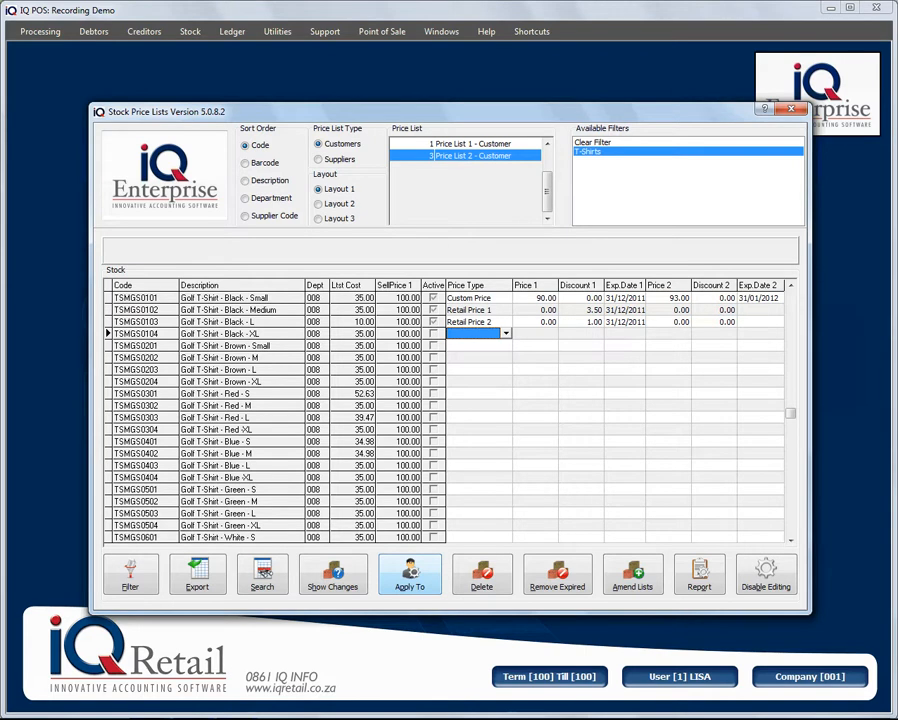
# - Start applying Price List 2 to customers and retype the displayed confirmation code
pyautogui.click(409, 573)
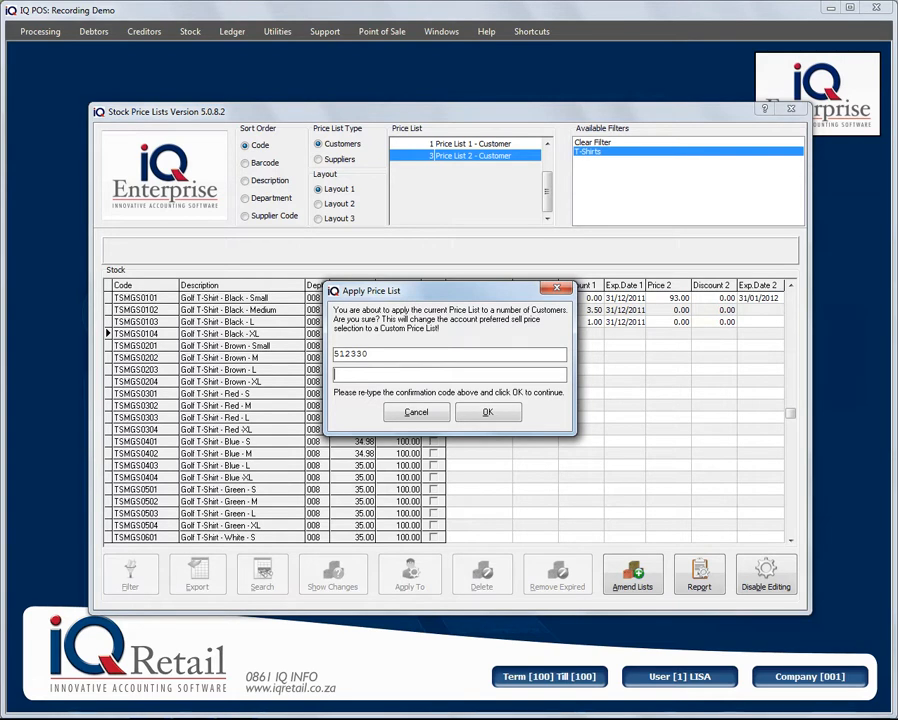
pyautogui.write('512330')
# - Decline applying Price List 2 to all customer accounts without a filter
pyautogui.click(487, 412)
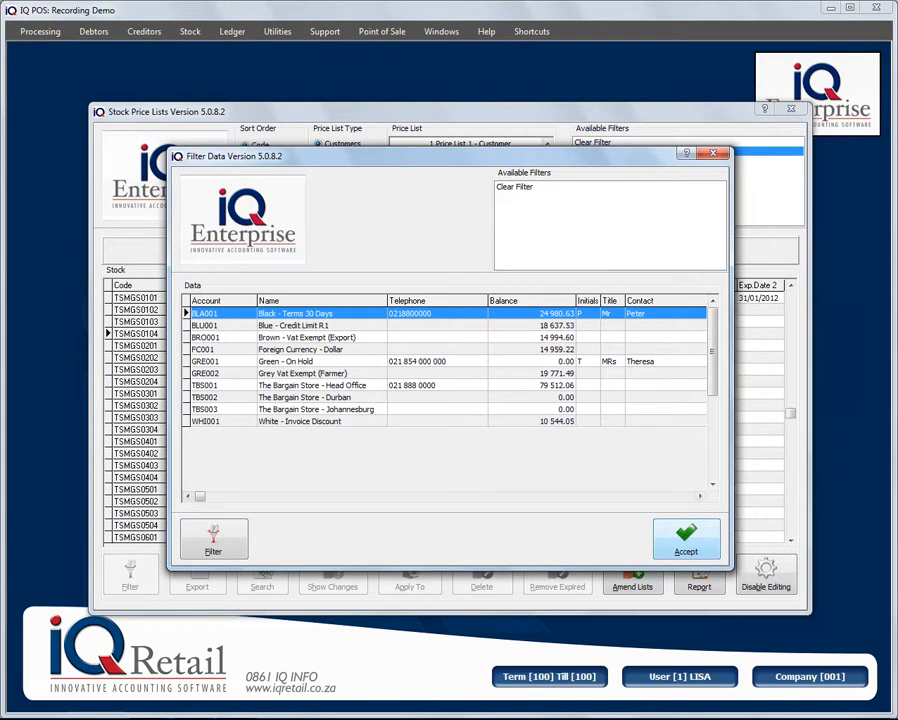
pyautogui.click(686, 539)
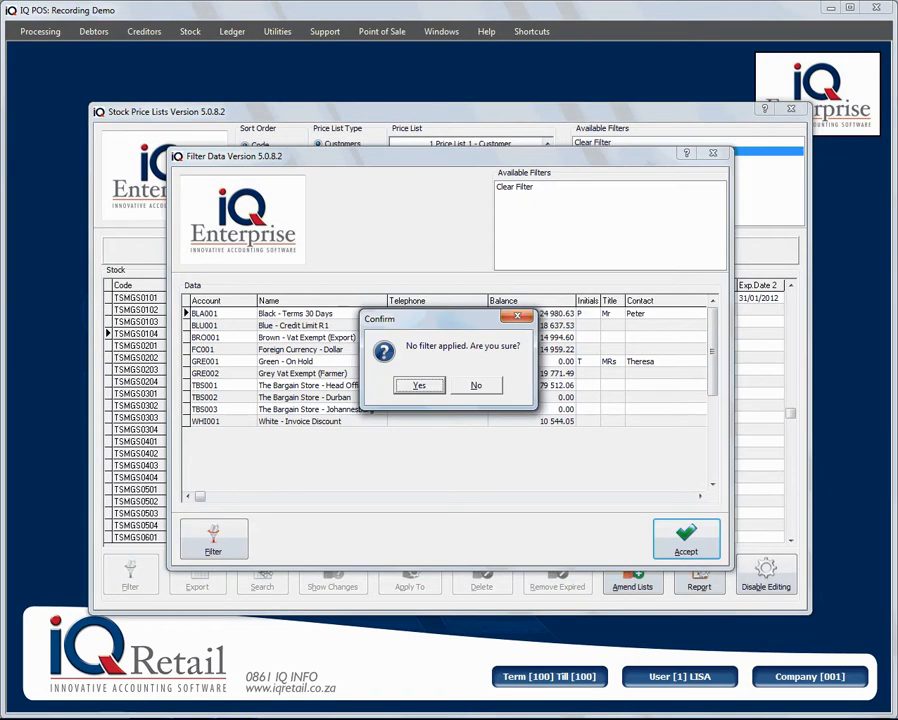
pyautogui.press('Return')
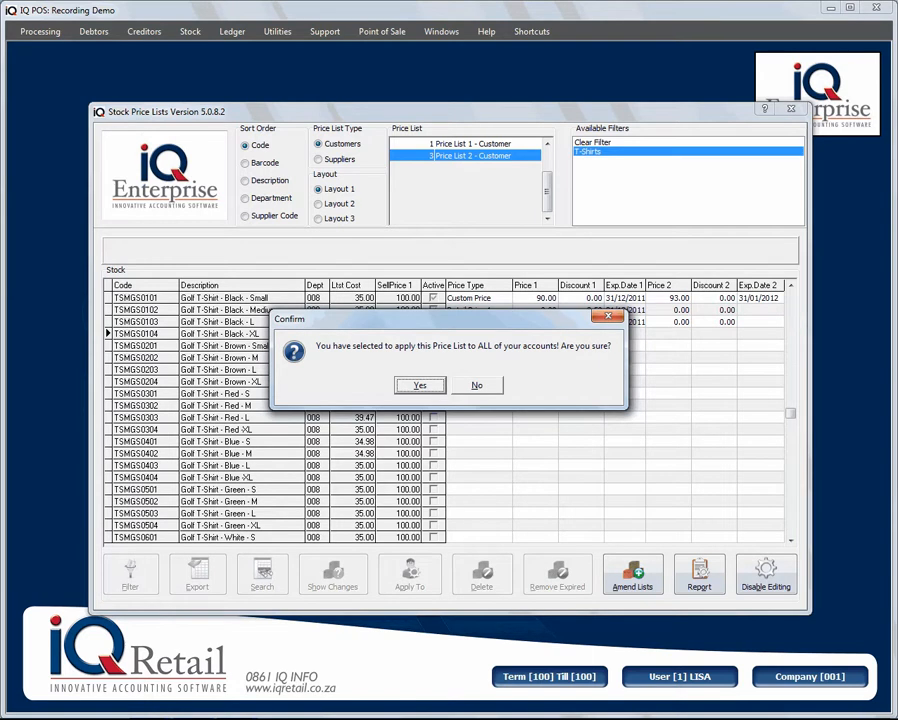
pyautogui.press('Return')
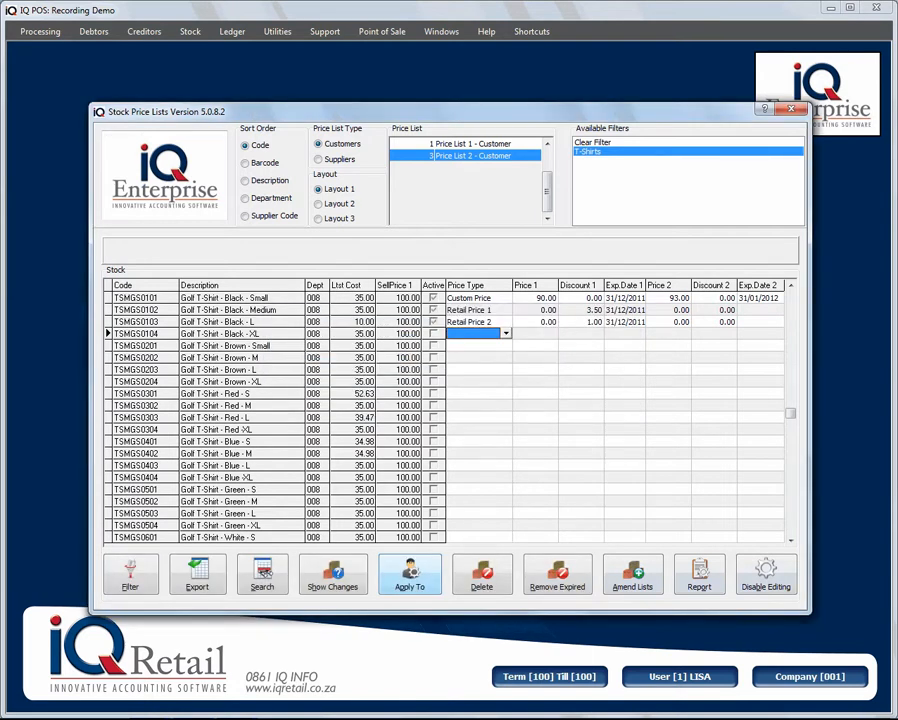
# - Restart Apply To and confirm the new code to choose specific accounts
pyautogui.click(410, 575)
pyautogui.write('455800')
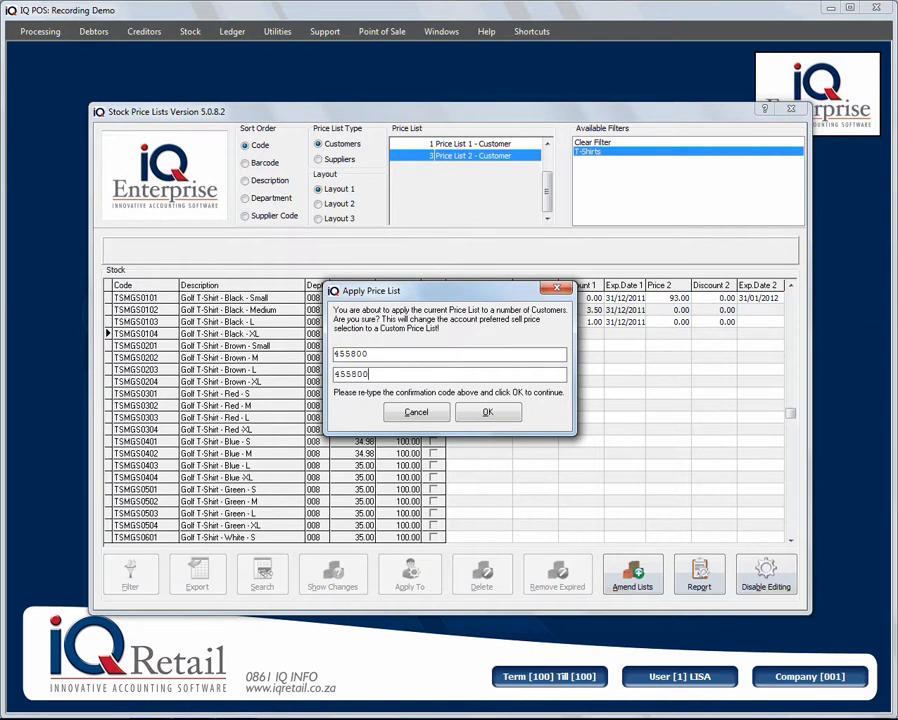
pyautogui.press('Return')
# - Filter customer accounts to ACCOUNT like TBS% and apply Price List 2 to them
pyautogui.click(214, 539)
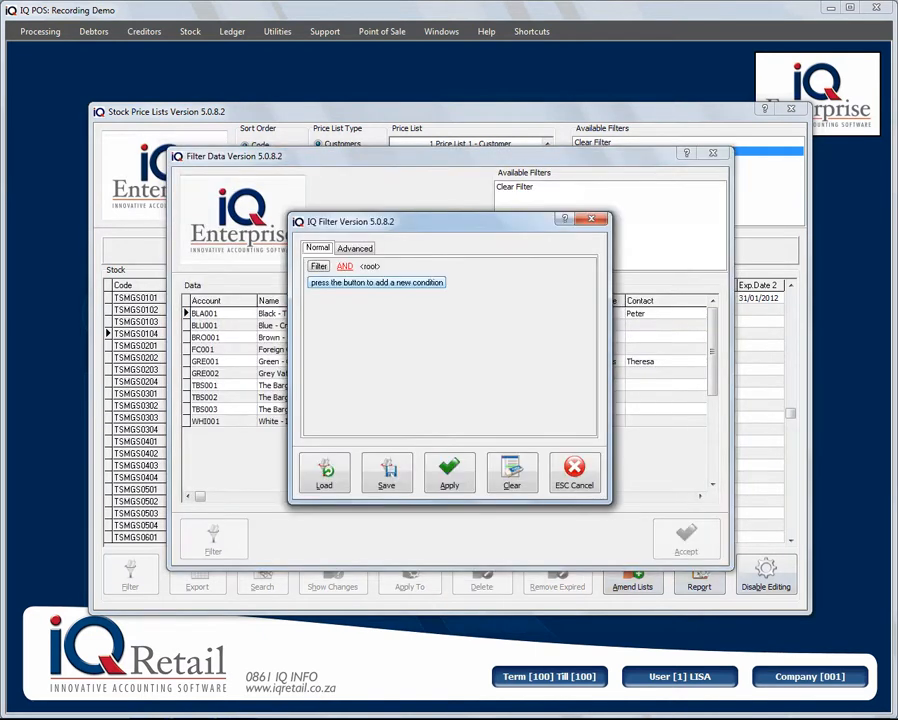
pyautogui.click(376, 282)
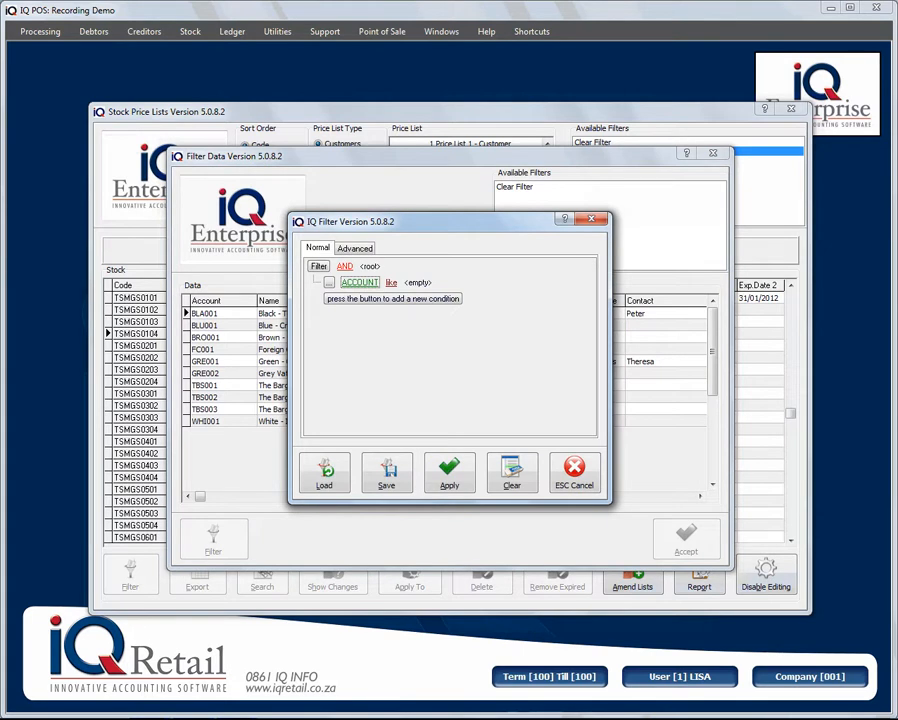
pyautogui.click(360, 283)
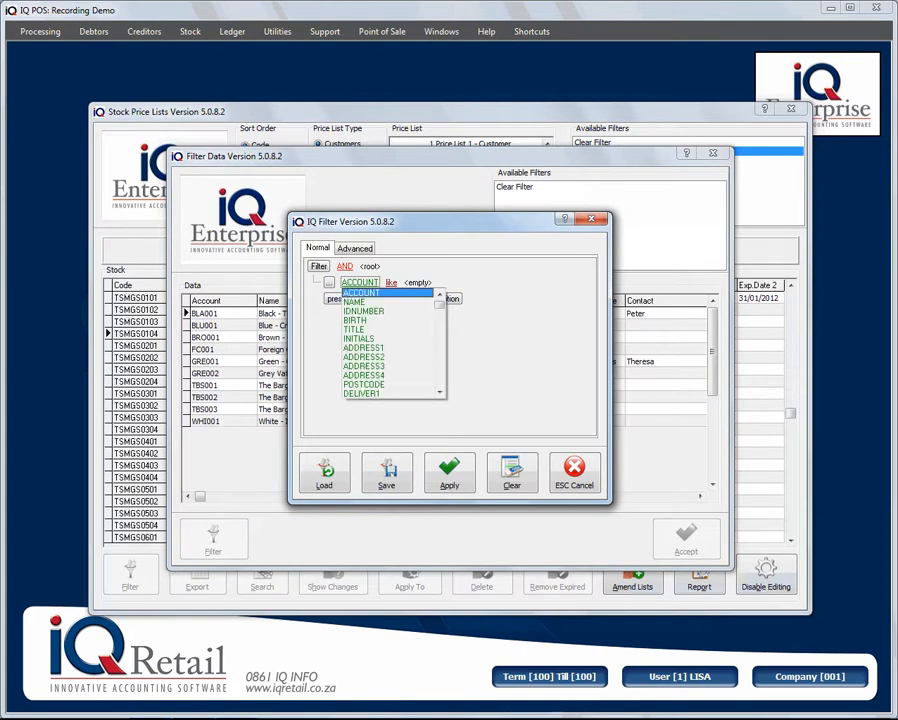
pyautogui.click(362, 293)
pyautogui.click(418, 283)
pyautogui.write('TBS%')
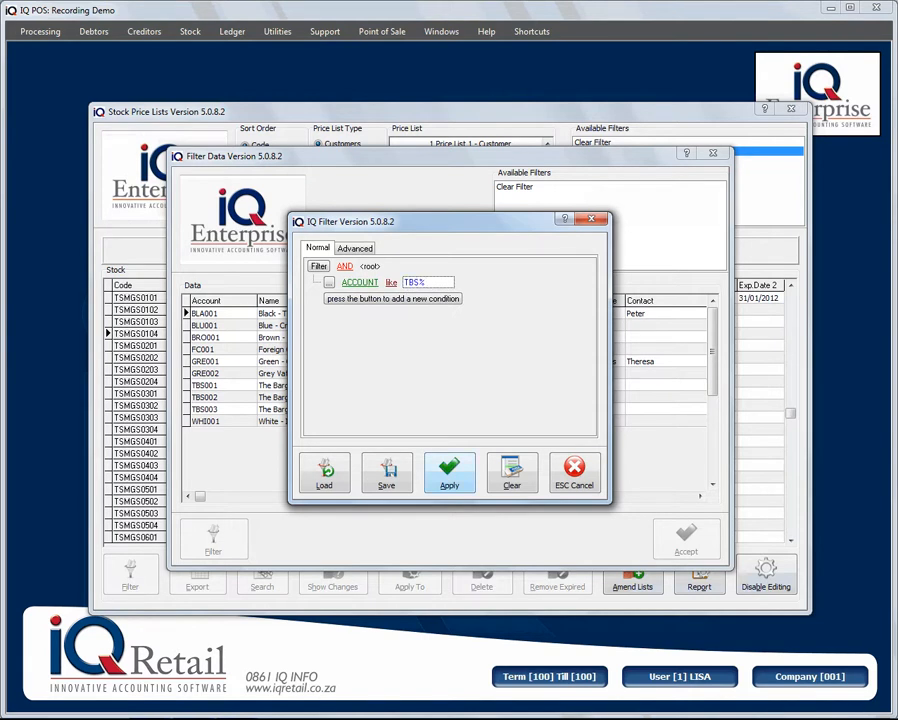
pyautogui.click(449, 473)
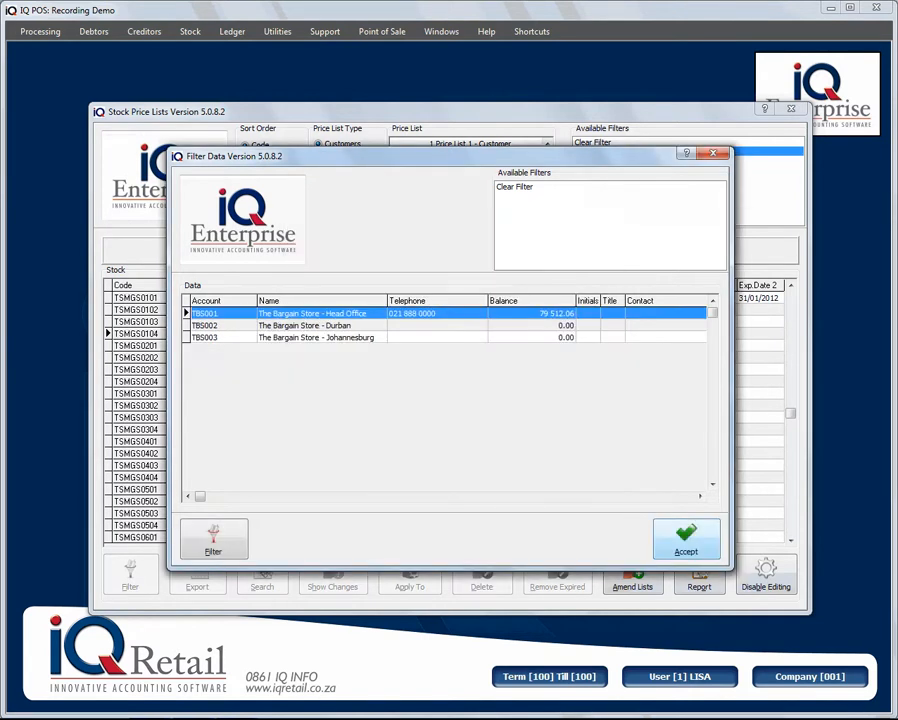
pyautogui.click(686, 539)
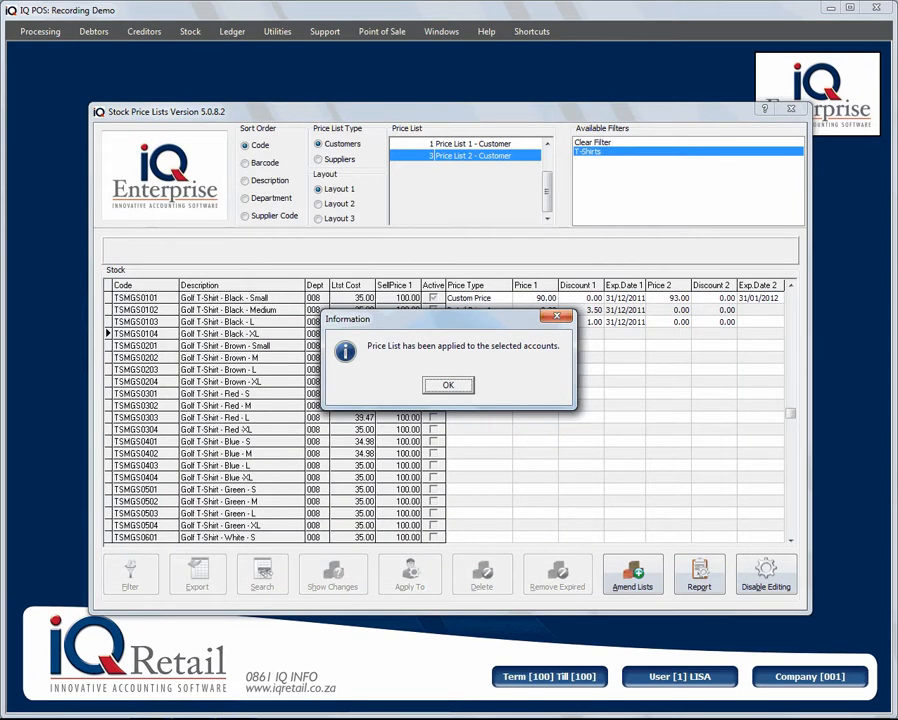
pyautogui.press('Return')
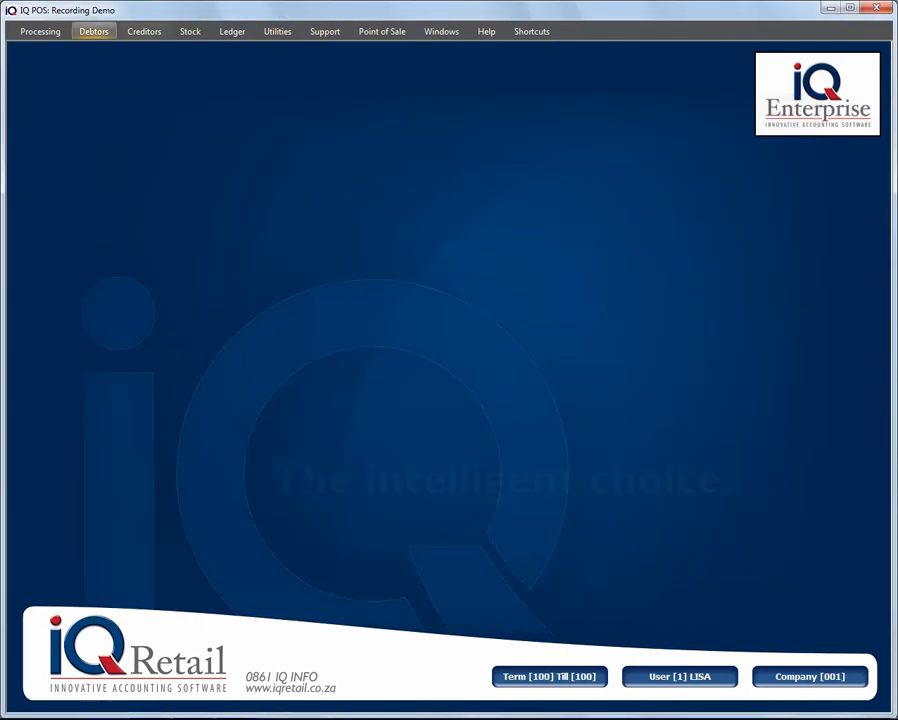
# - In Debtors Maintenance, set TBS001's Own Price List to Price List 2 and accept
pyautogui.click(94, 32)
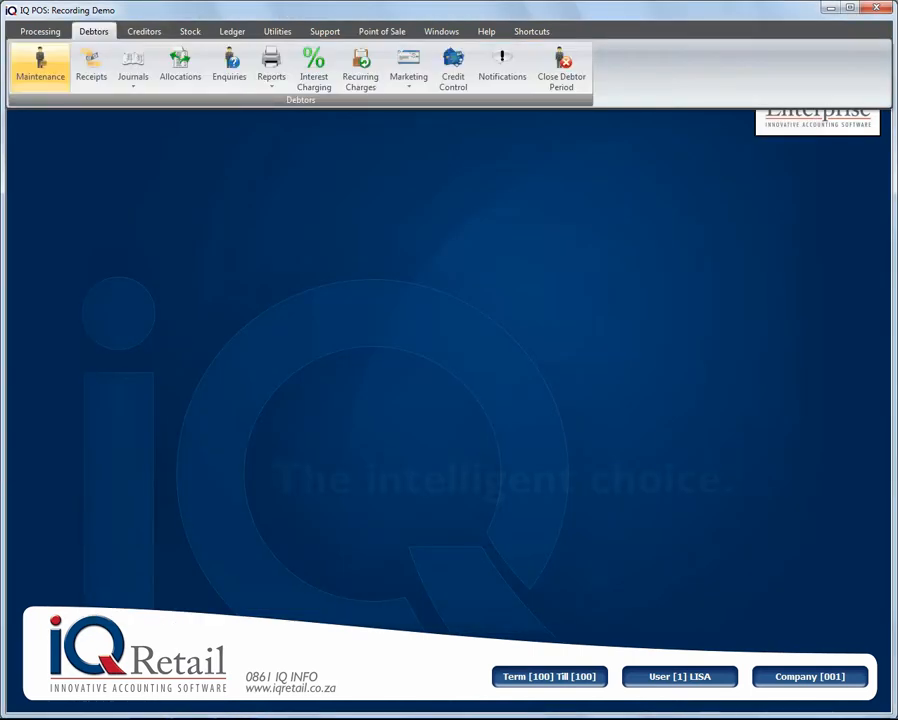
pyautogui.click(40, 65)
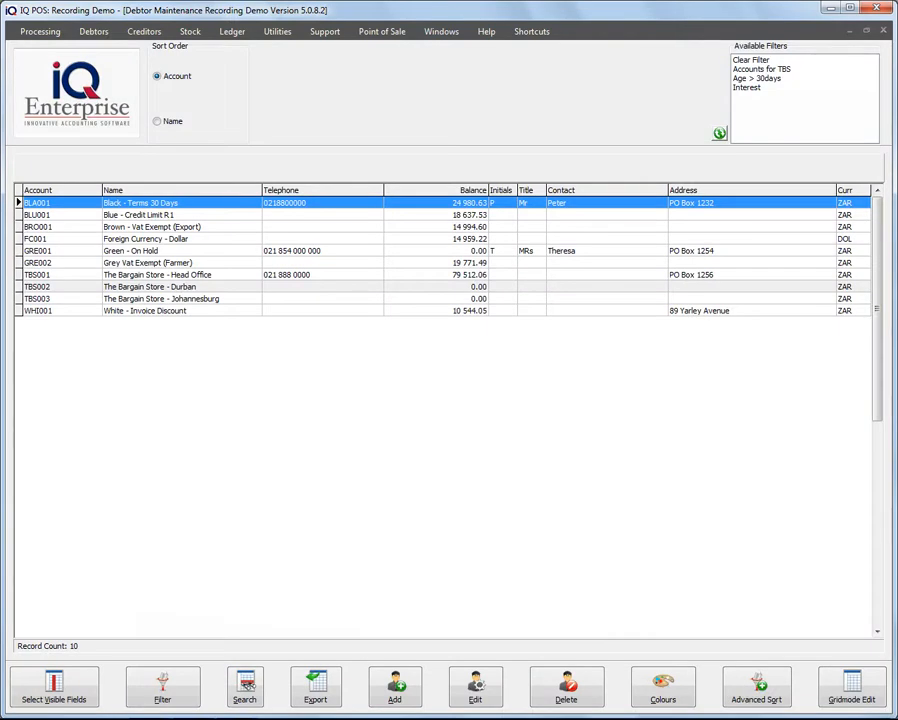
pyautogui.click(157, 275)
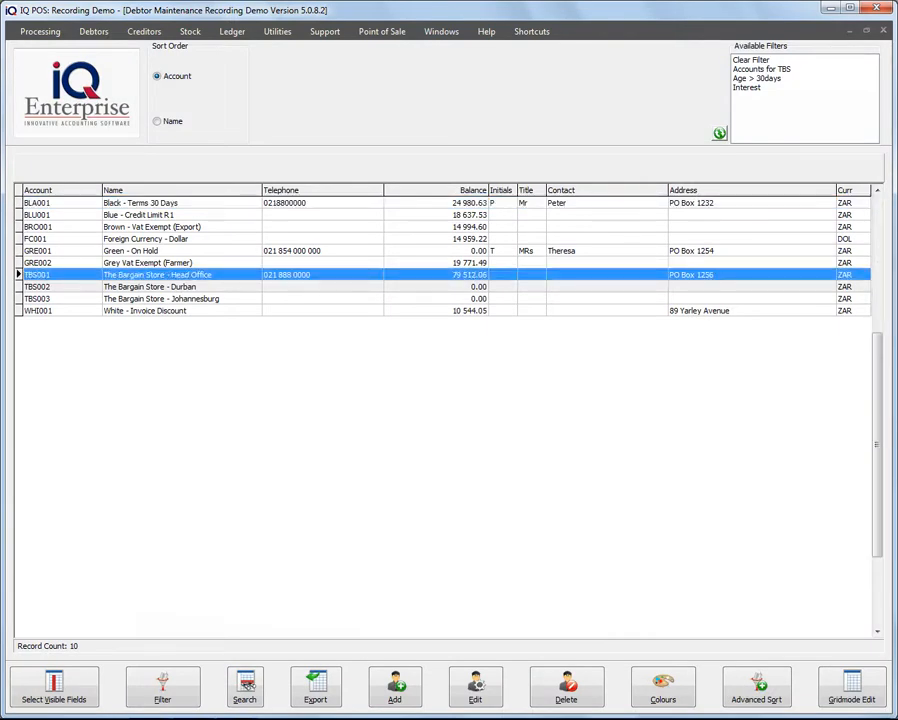
pyautogui.click(475, 687)
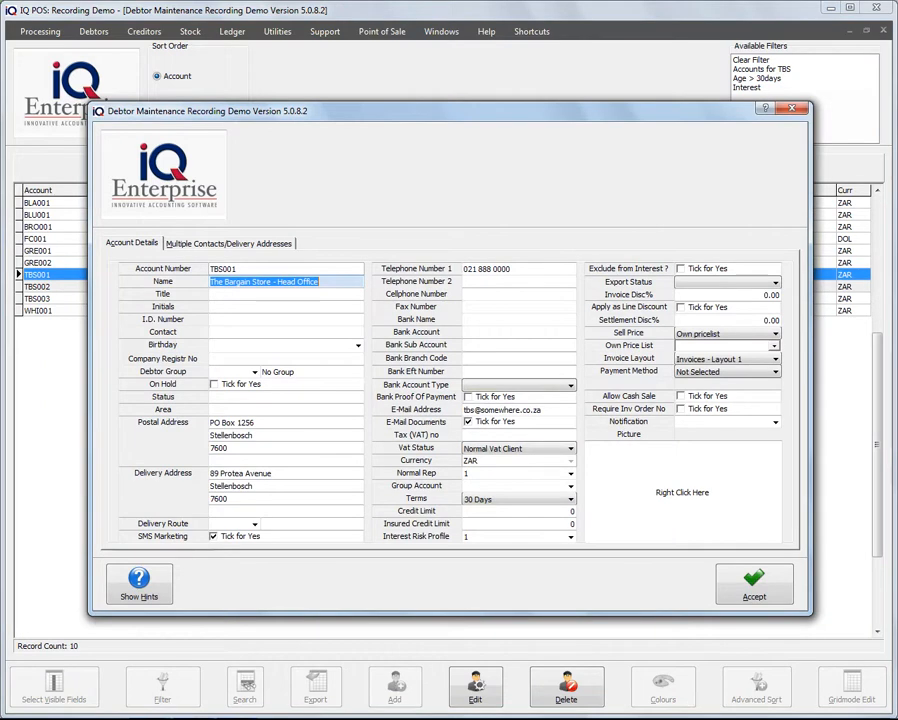
pyautogui.click(774, 346)
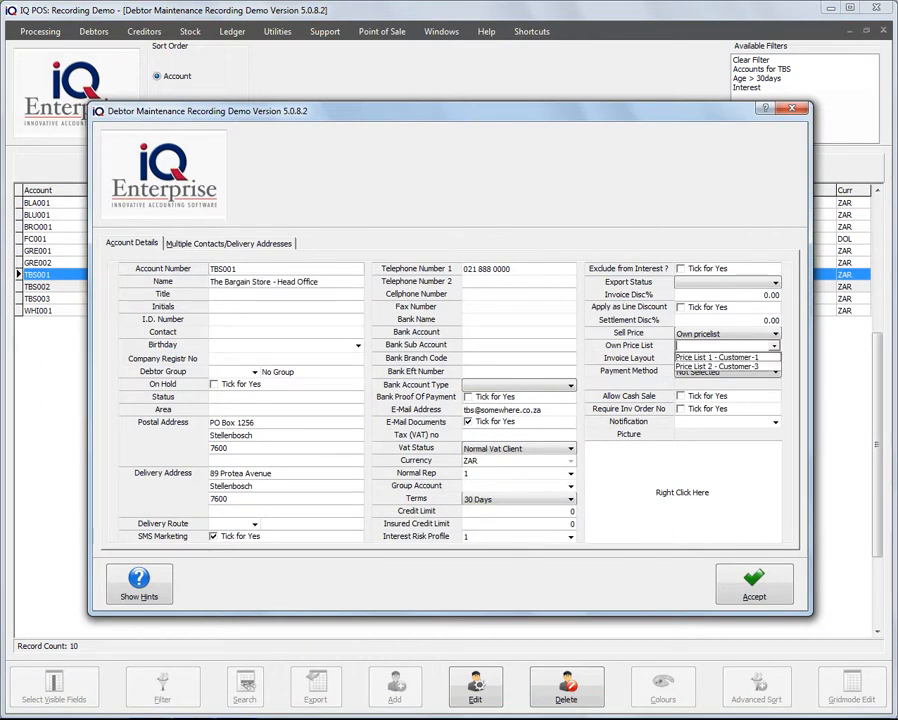
pyautogui.click(718, 367)
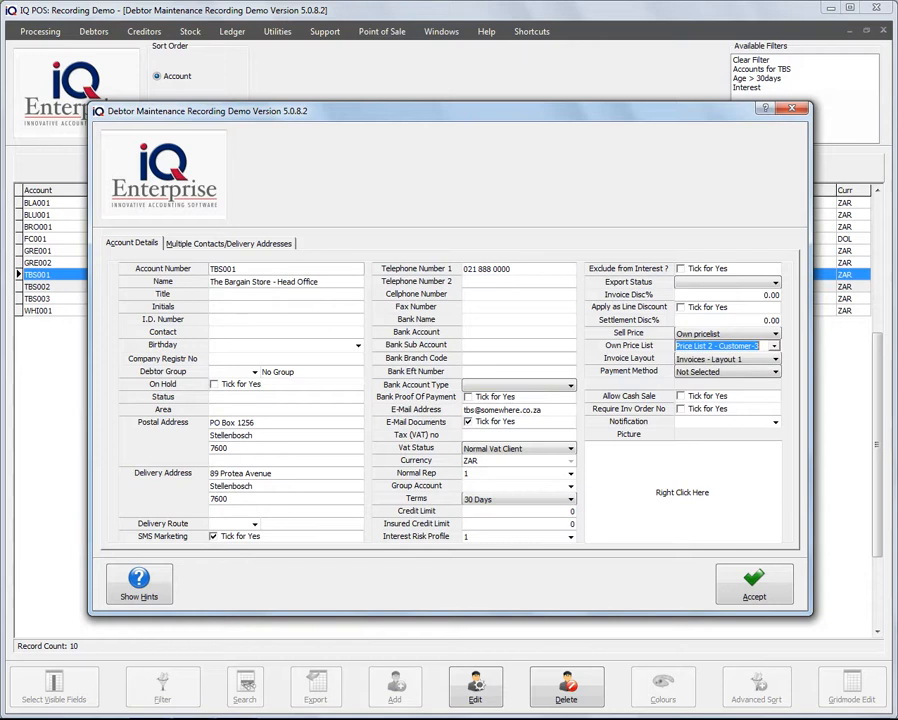
pyautogui.click(774, 346)
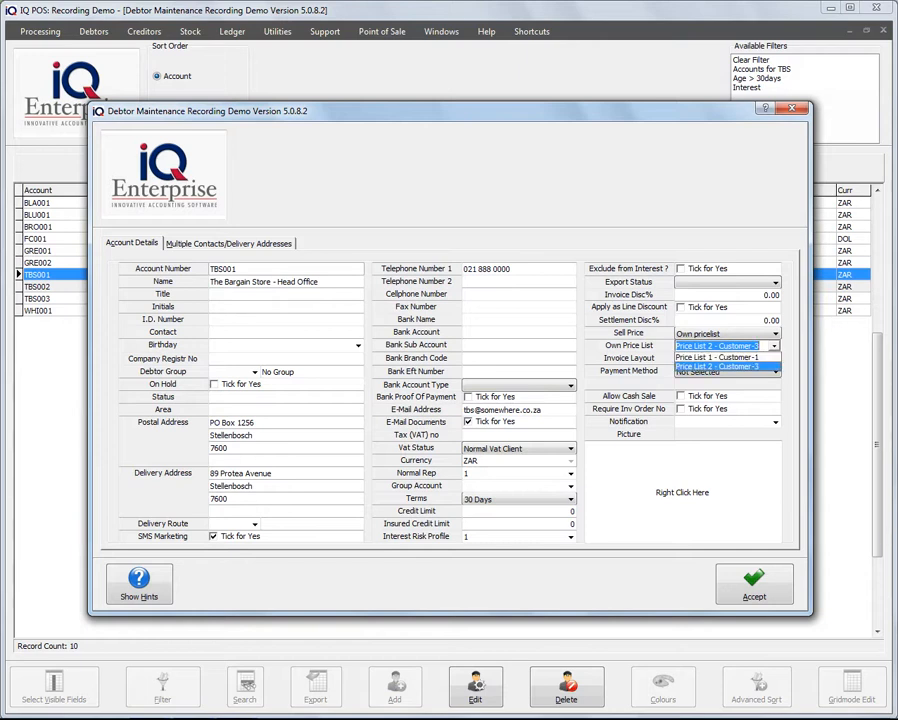
pyautogui.click(718, 367)
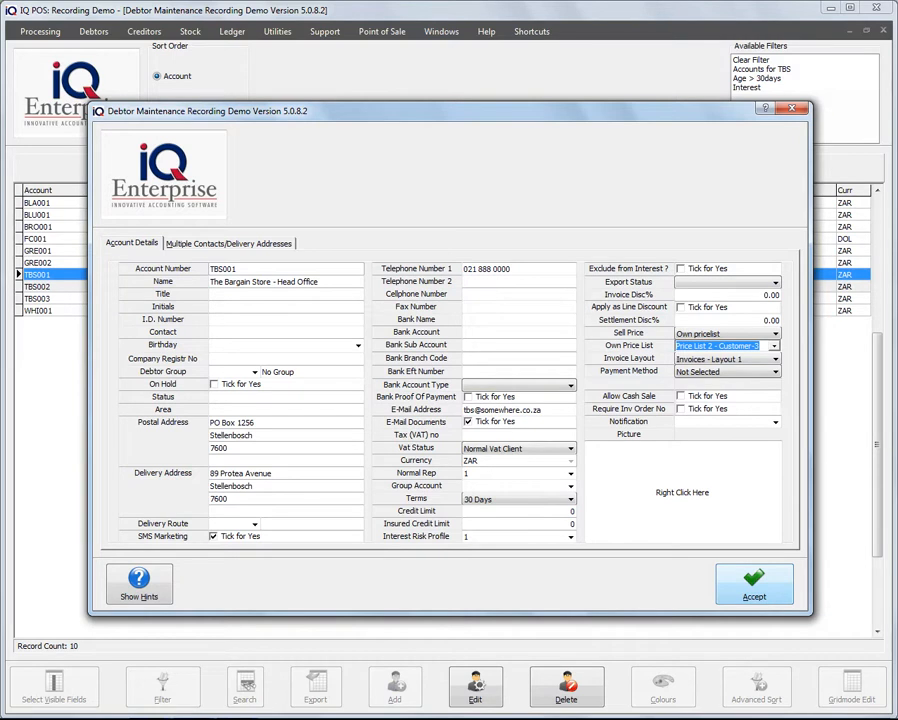
pyautogui.click(754, 584)
# - Check BLA001's price list settings without changes, then reopen Stock Price Lists
pyautogui.click(140, 203)
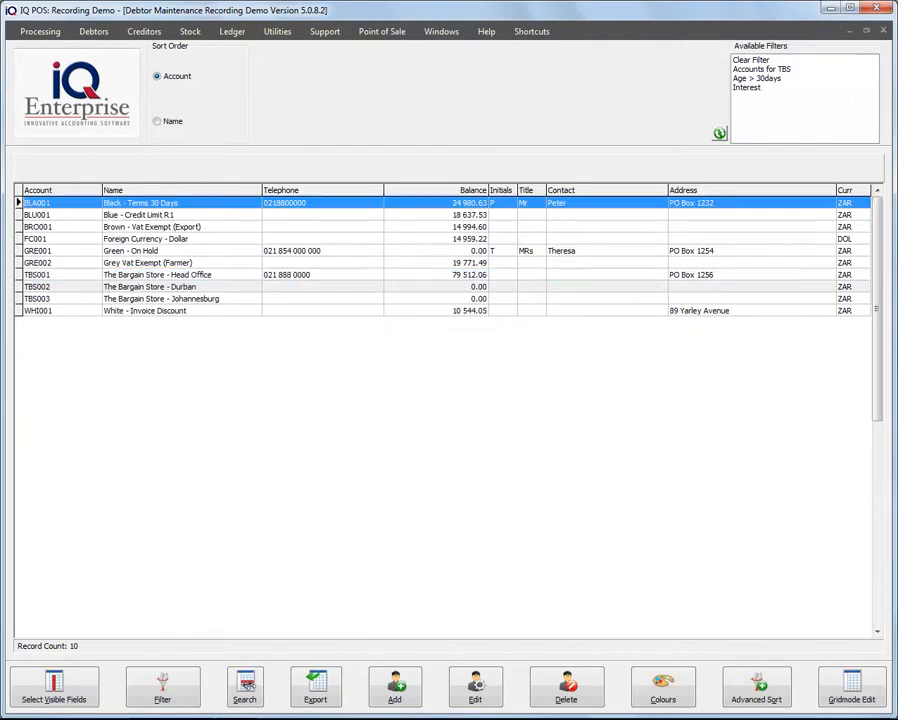
pyautogui.click(476, 687)
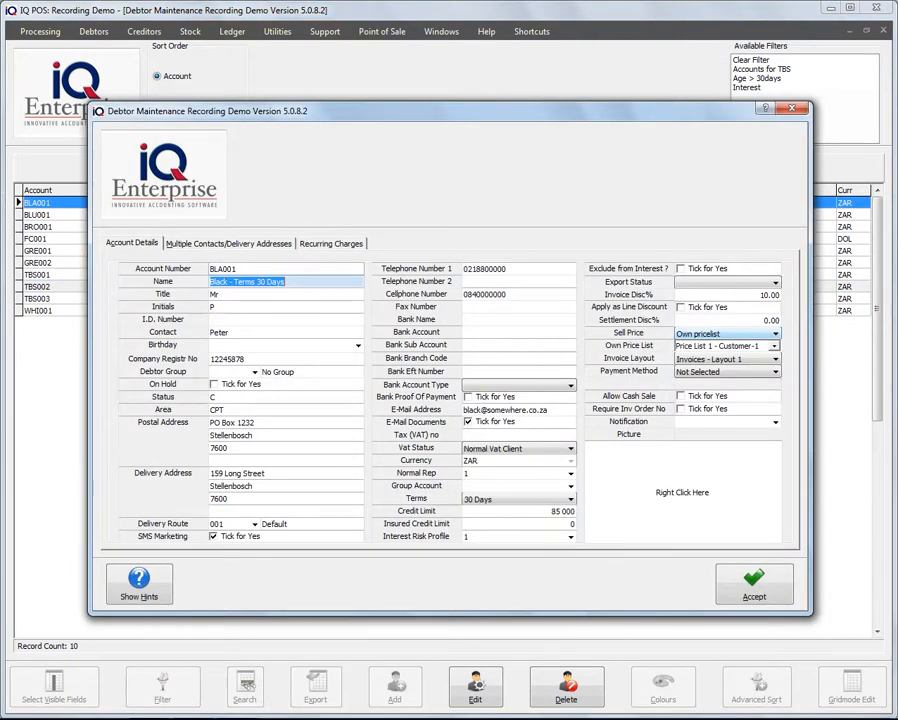
pyautogui.click(775, 334)
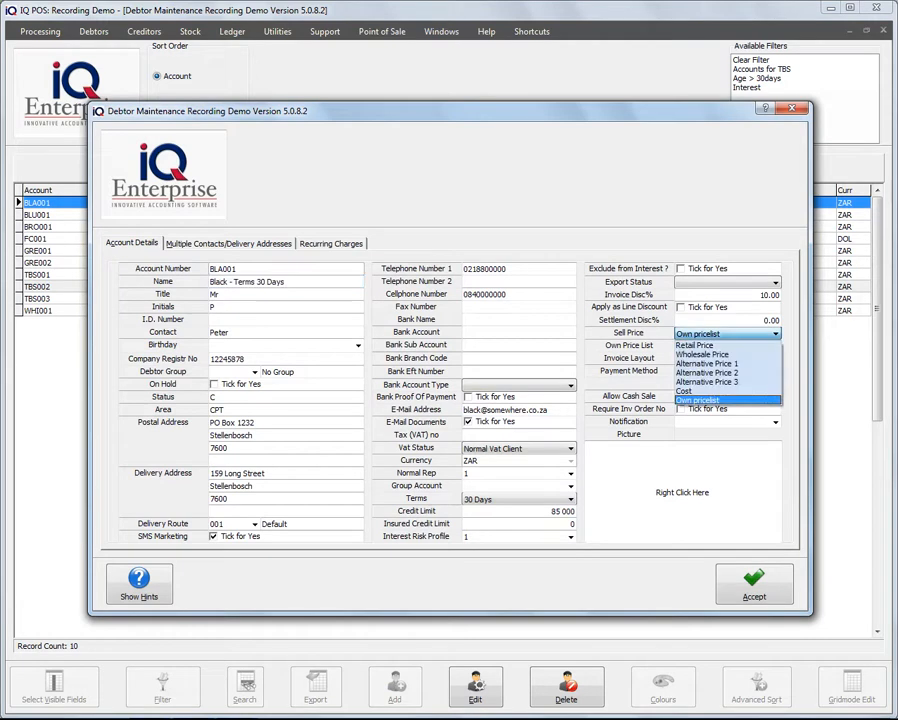
pyautogui.click(697, 400)
pyautogui.click(775, 346)
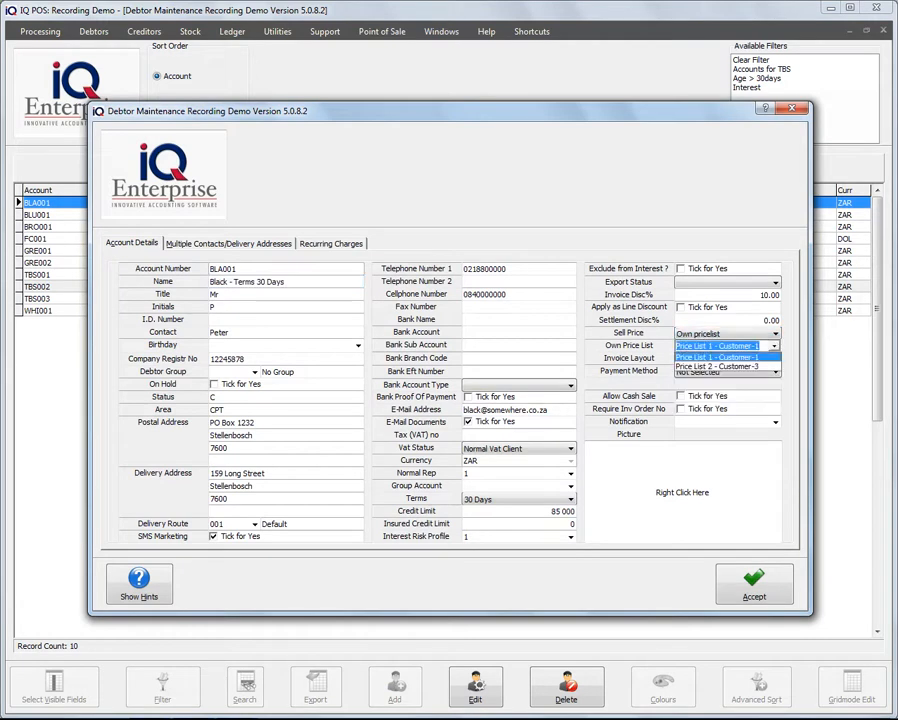
pyautogui.click(717, 366)
pyautogui.click(792, 108)
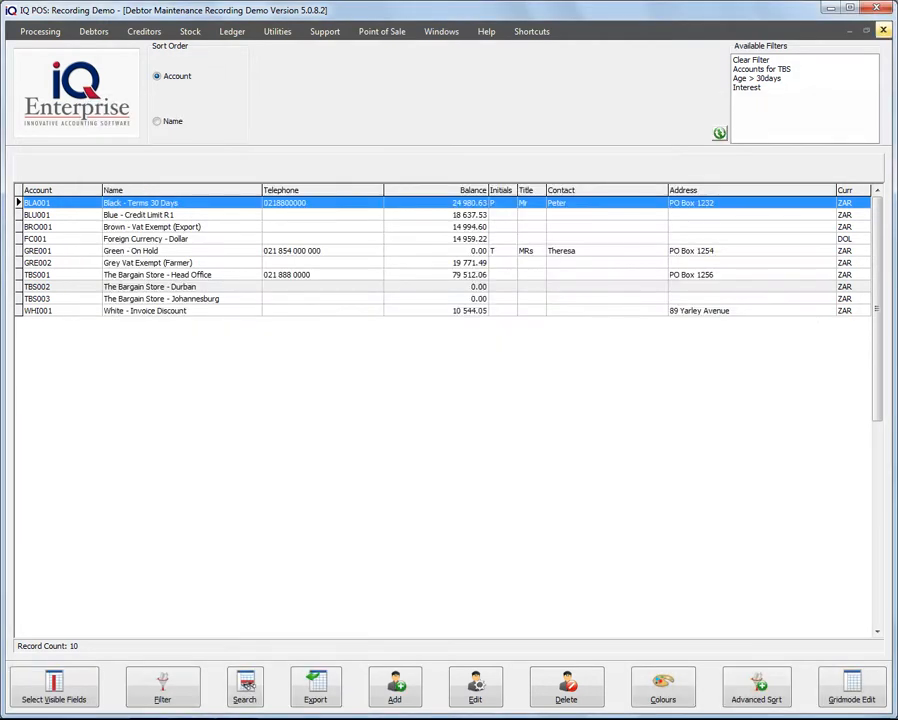
pyautogui.click(883, 31)
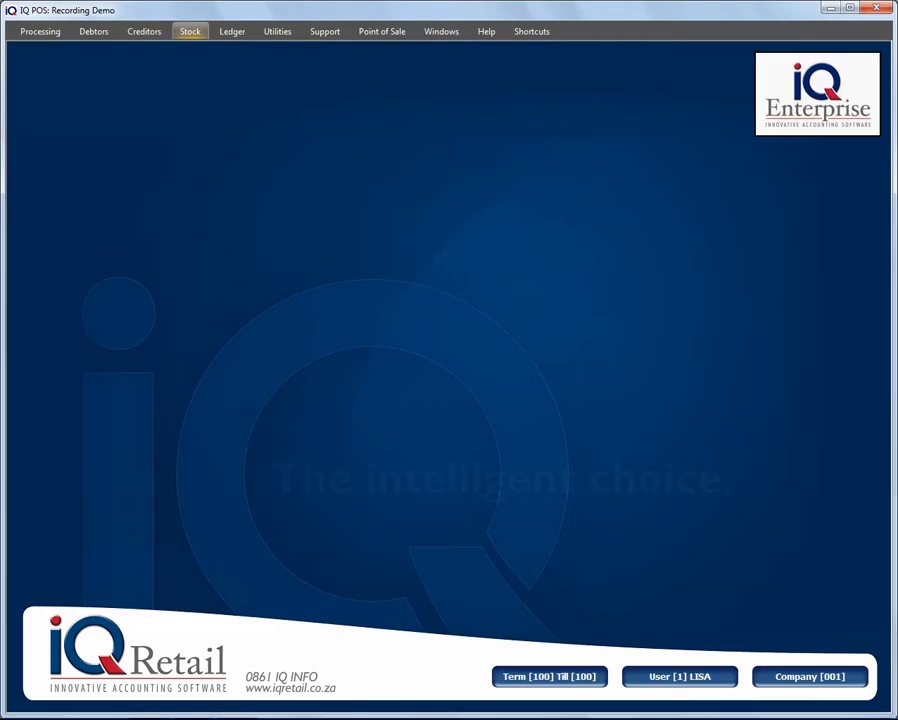
pyautogui.click(190, 31)
pyautogui.click(488, 70)
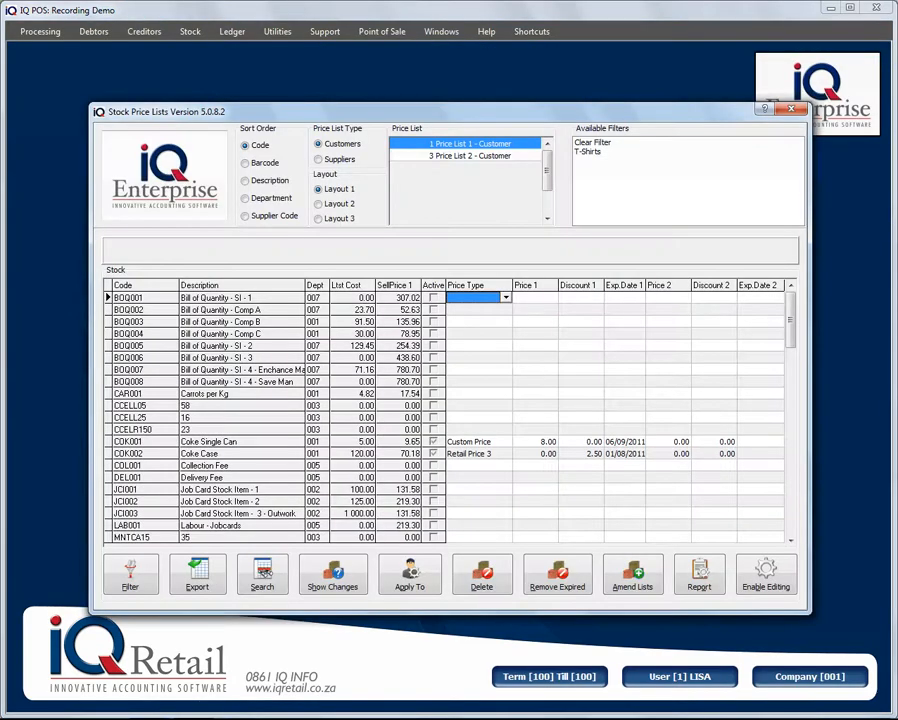